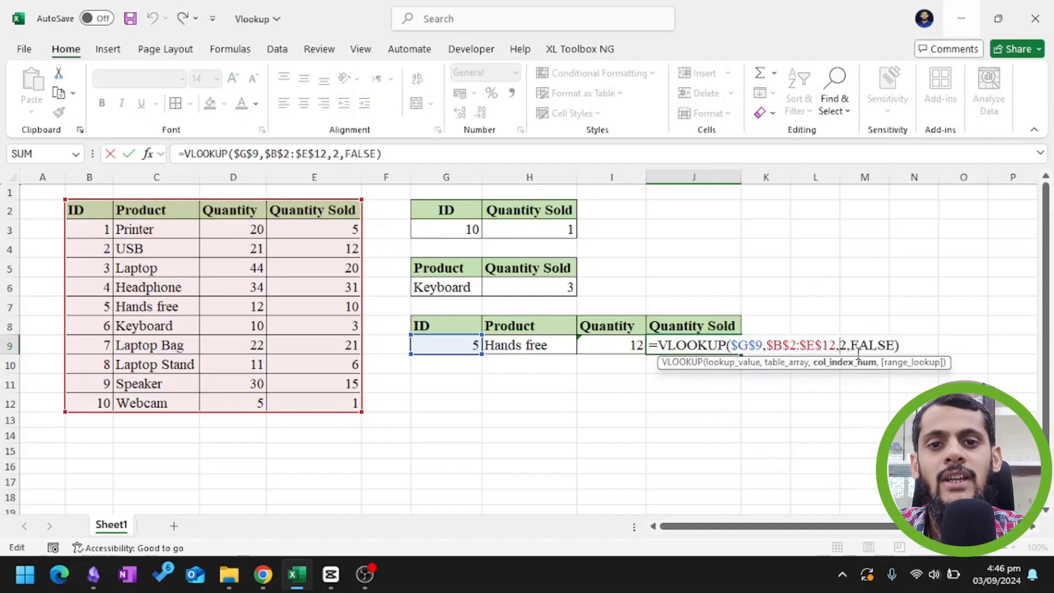
Set the column index of the VLOOKUP formula in J9 to 4 and select the lookup row G9:J9
{"action": "key", "text": "Delete"}
{"action": "type", "text": "4"}
{"action": "key", "text": "Return"}
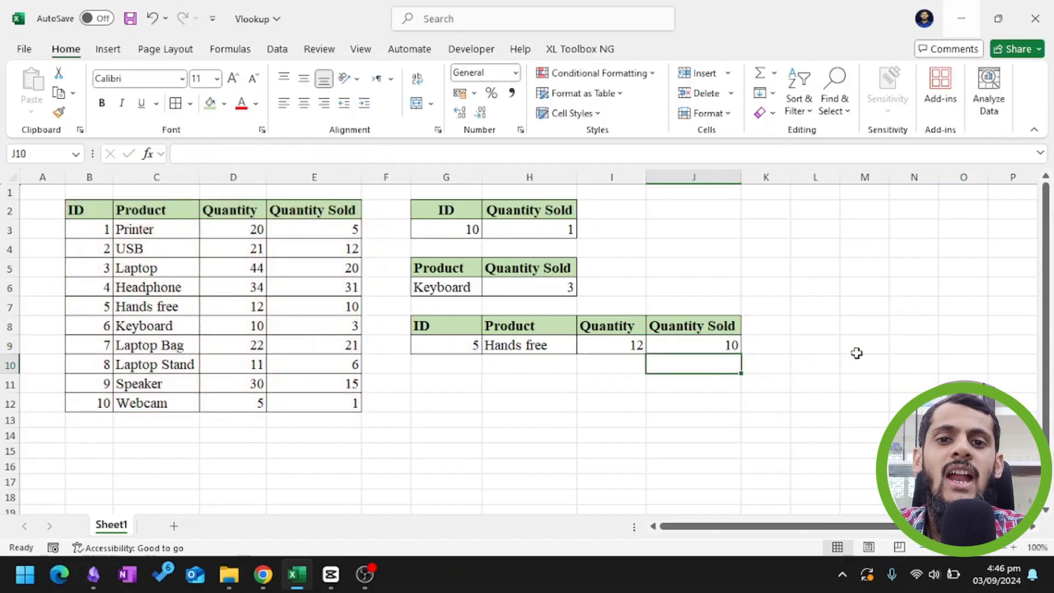
{"action": "left_click_drag", "start_coordinate": [445, 349], "coordinate": [714, 347]}
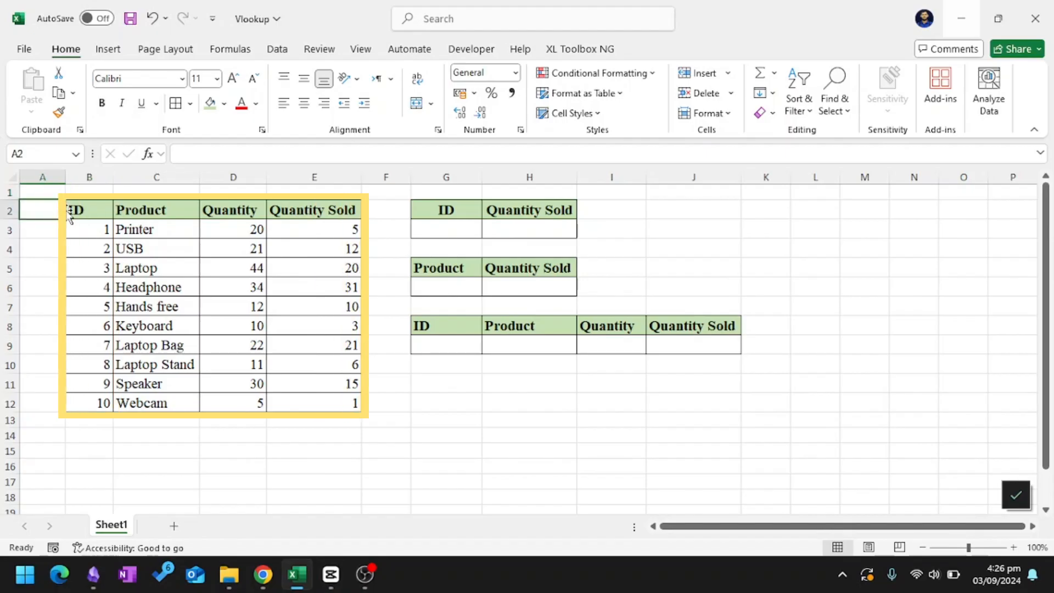
Examine the product table's headers, the ID and Quantity Sold lookup table, and the product row for ID 7
{"action": "left_click", "coordinate": [44, 233]}
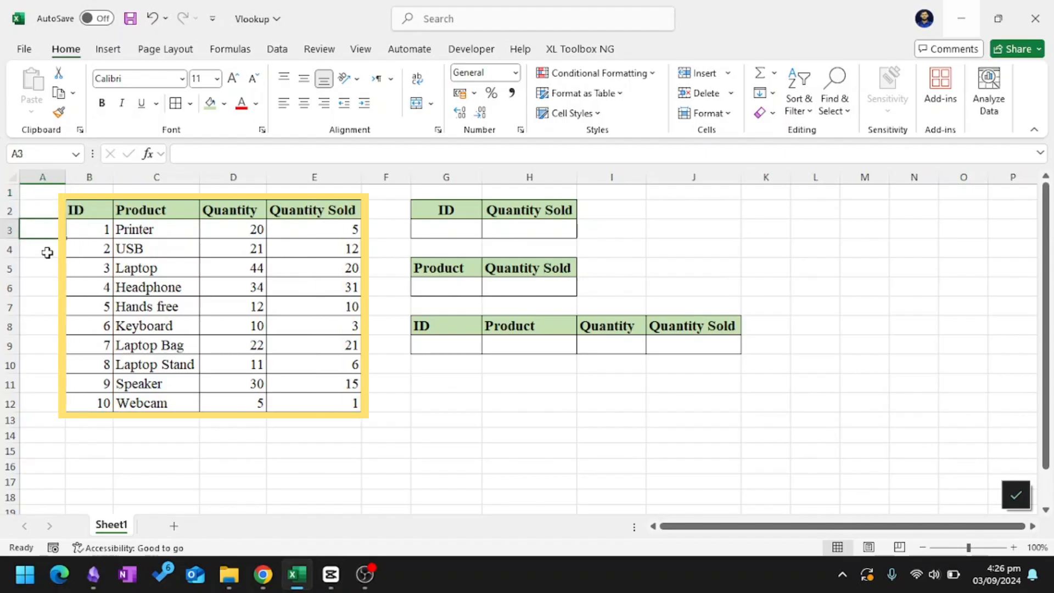
{"action": "left_click", "coordinate": [88, 214]}
{"action": "left_click", "coordinate": [157, 211]}
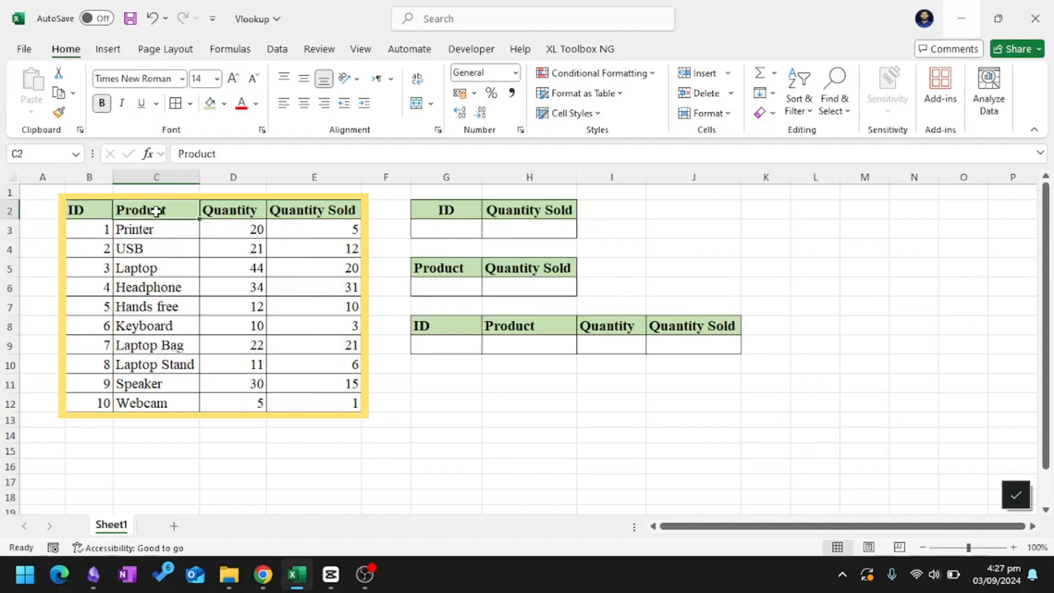
{"action": "left_click", "coordinate": [234, 210]}
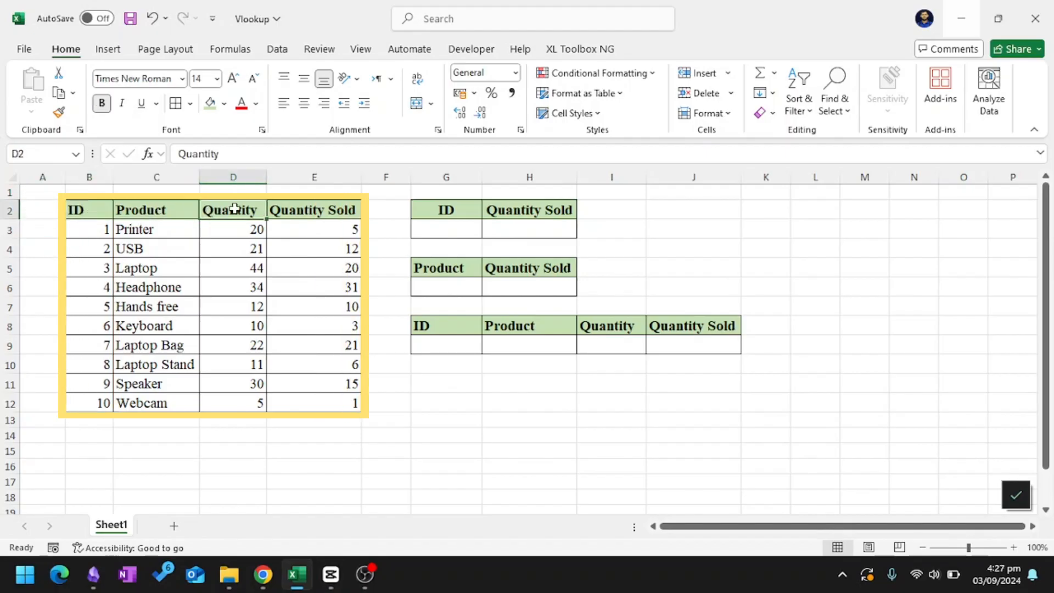
{"action": "left_click", "coordinate": [325, 207]}
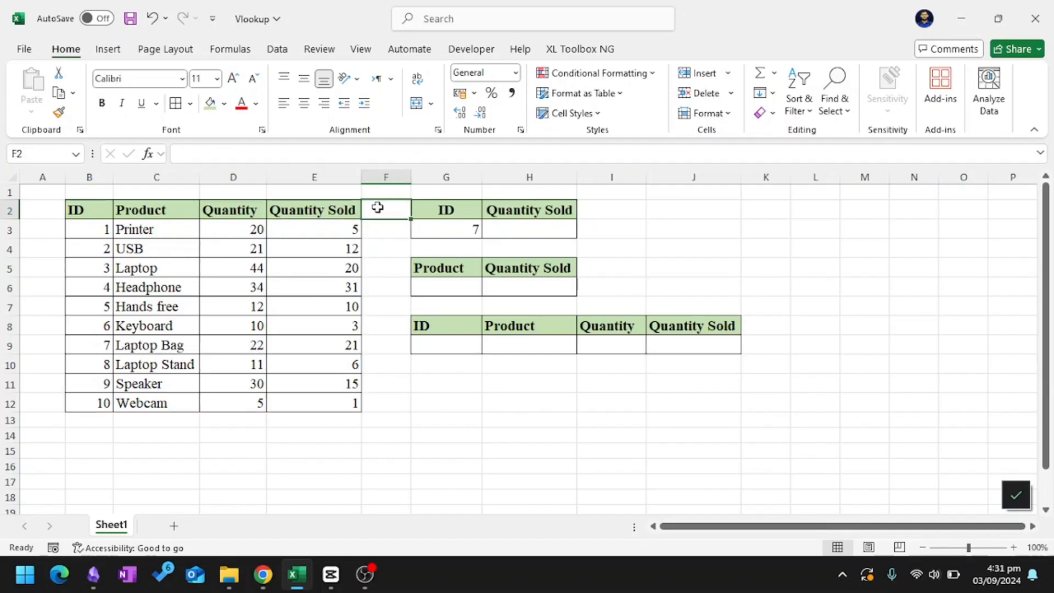
{"action": "left_click", "coordinate": [438, 210]}
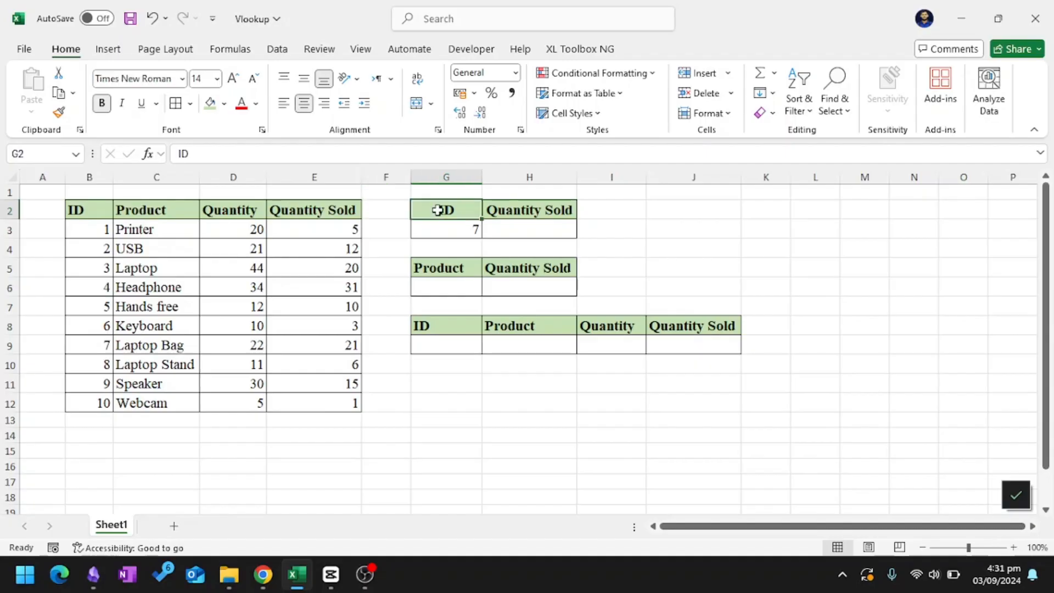
{"action": "left_click", "coordinate": [560, 211]}
{"action": "left_click", "coordinate": [453, 226]}
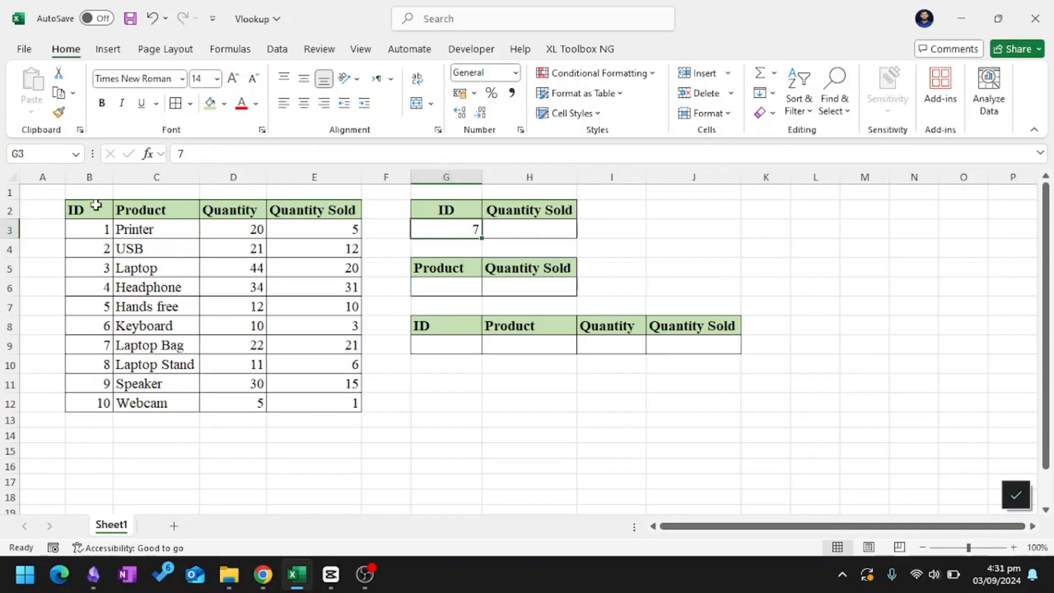
{"action": "left_click", "coordinate": [94, 205]}
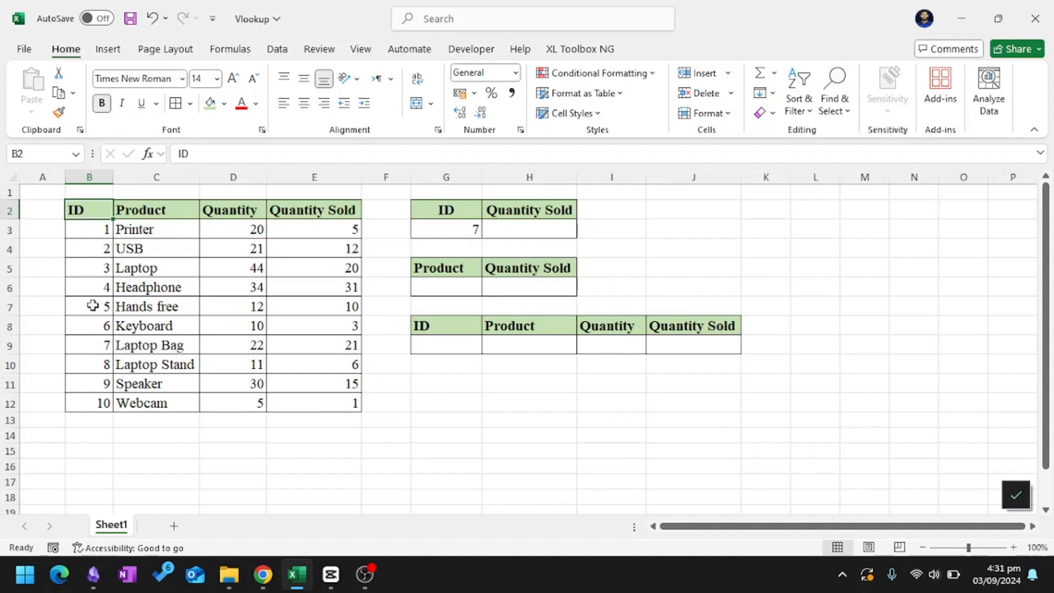
{"action": "left_click_drag", "start_coordinate": [88, 347], "coordinate": [346, 349]}
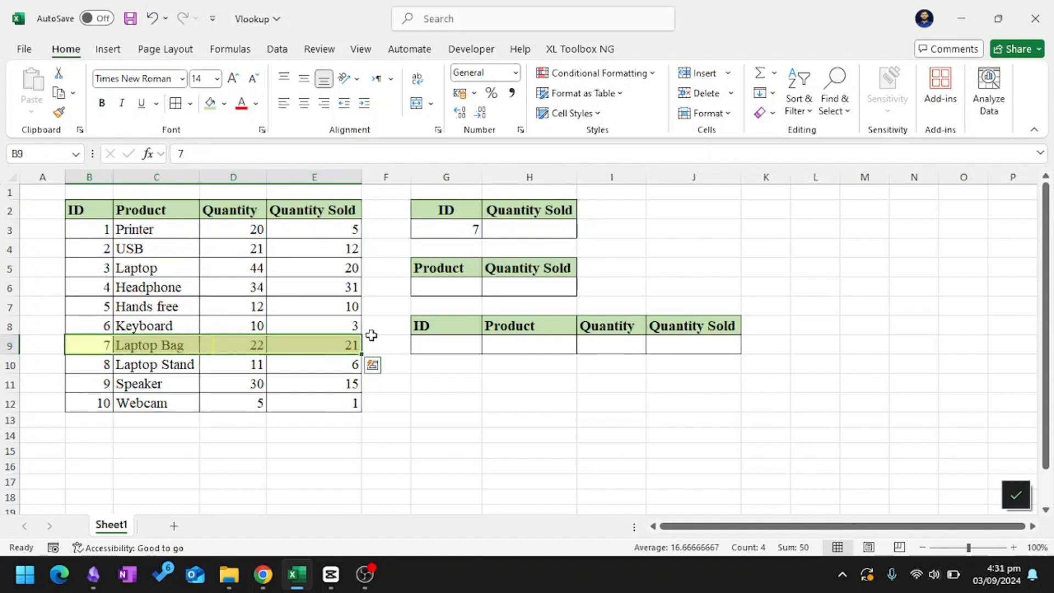
{"action": "left_click", "coordinate": [391, 241]}
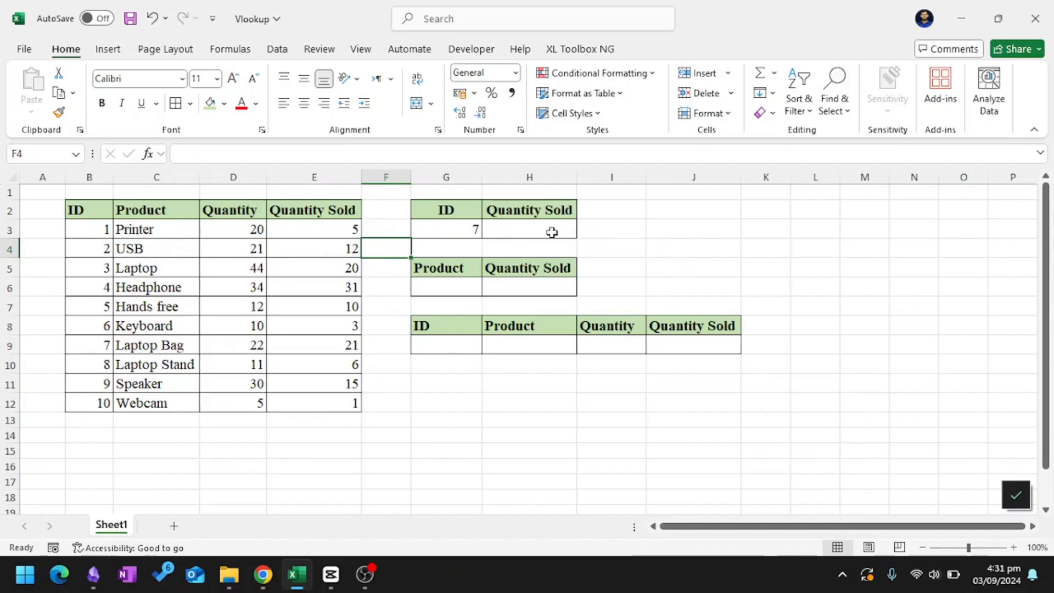
{"action": "left_click", "coordinate": [548, 210]}
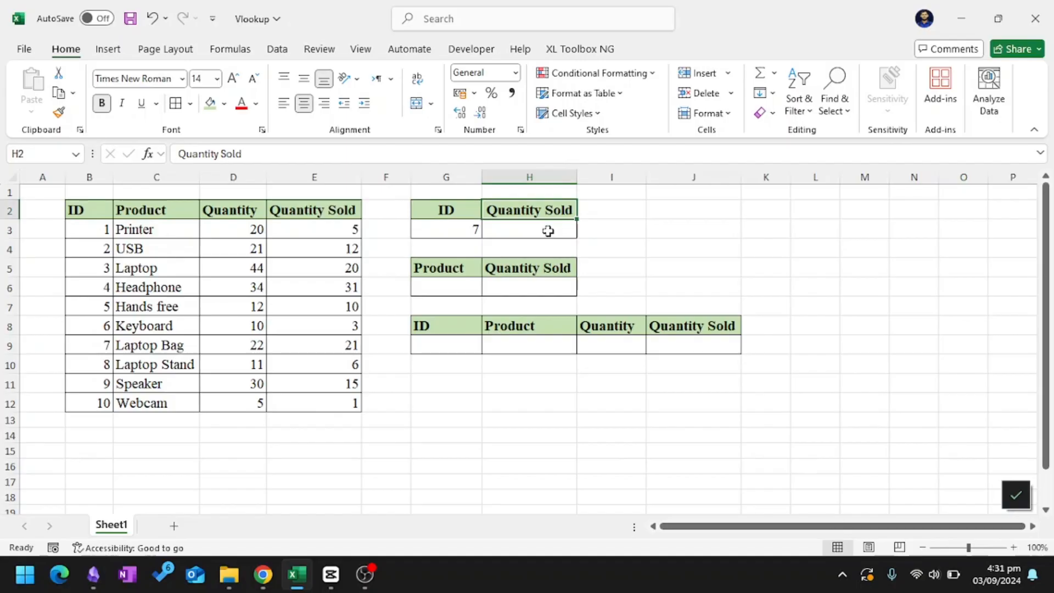
Begin a VLOOKUP formula in H3 with G3 as the lookup value
{"action": "left_click", "coordinate": [548, 230]}
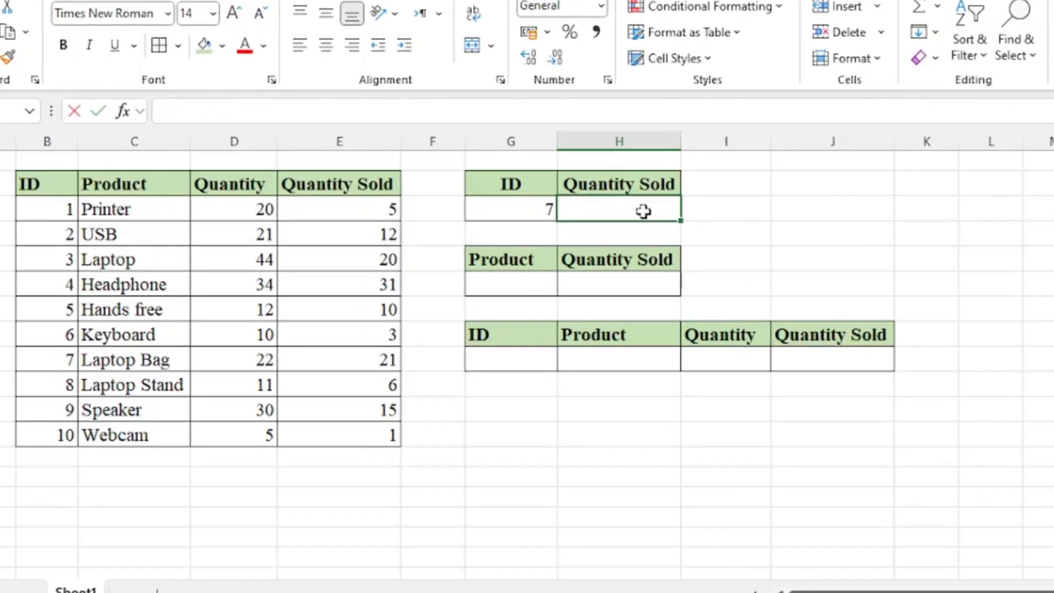
{"action": "type", "text": "="}
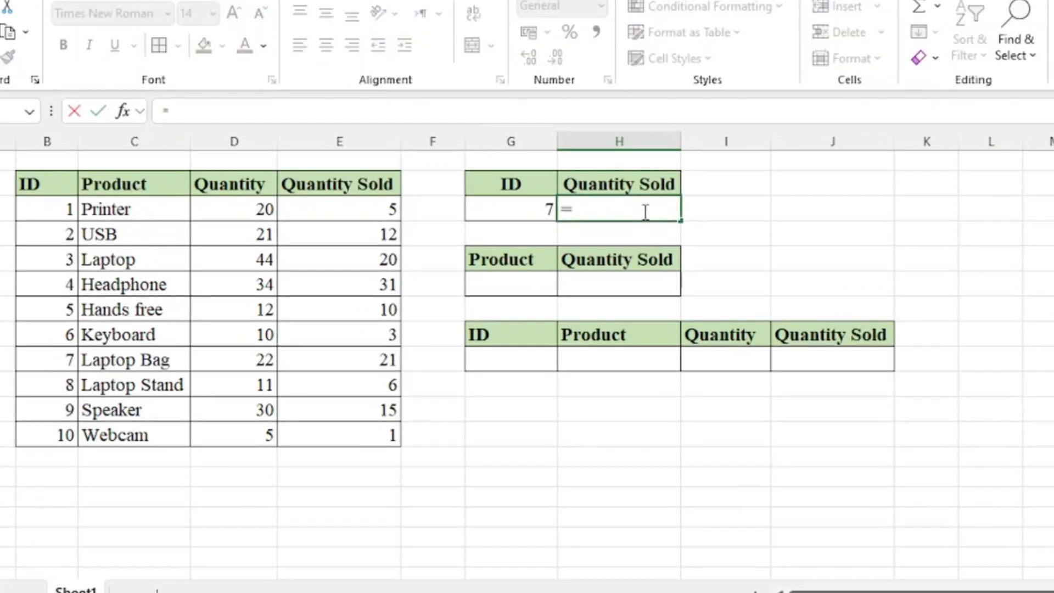
{"action": "type", "text": "vloo"}
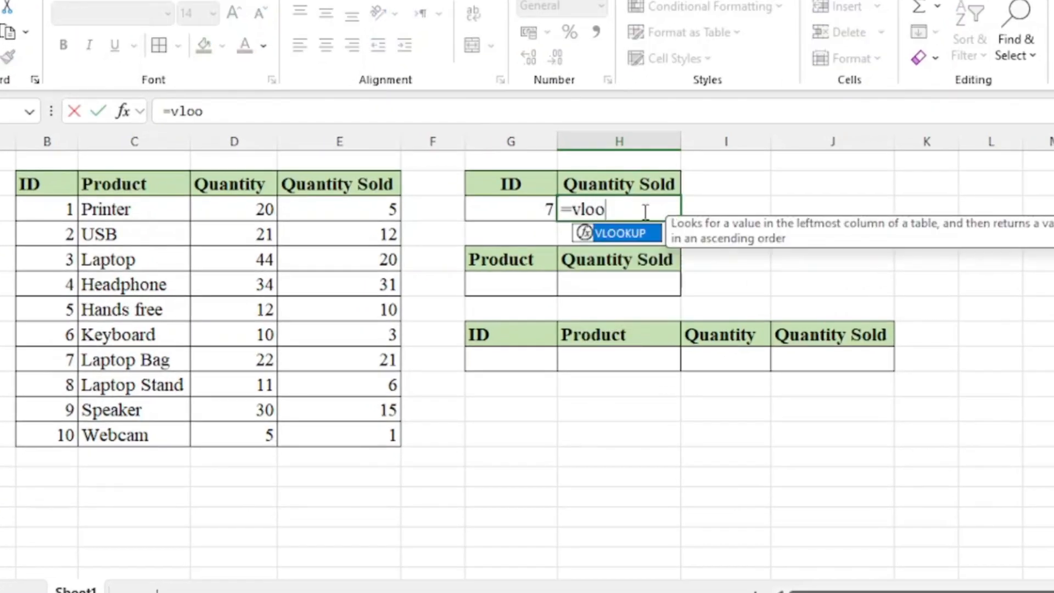
{"action": "type", "text": "k"}
{"action": "key", "text": "Tab"}
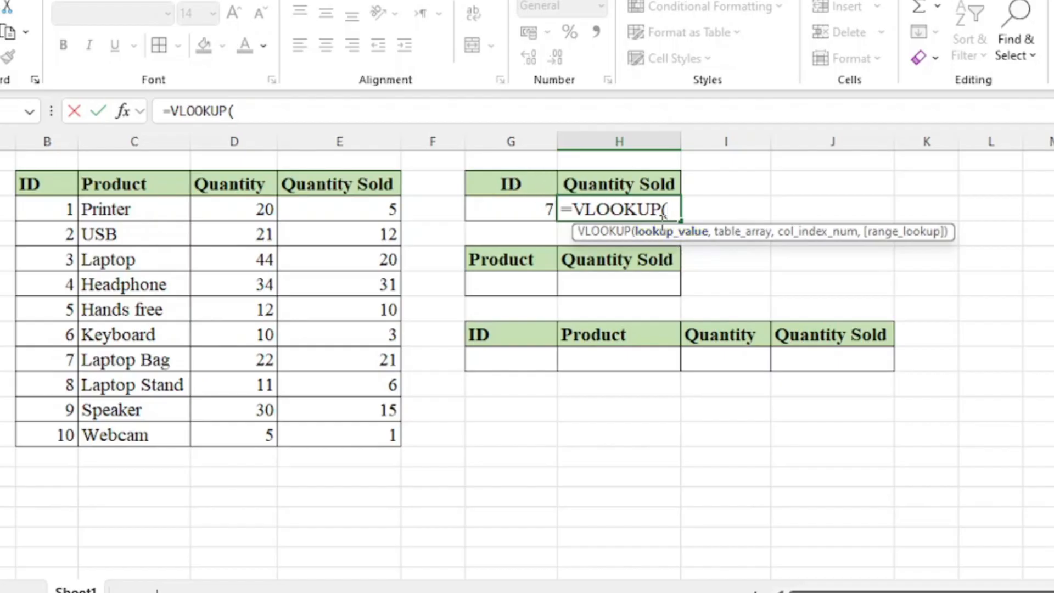
{"action": "left_click", "coordinate": [515, 210]}
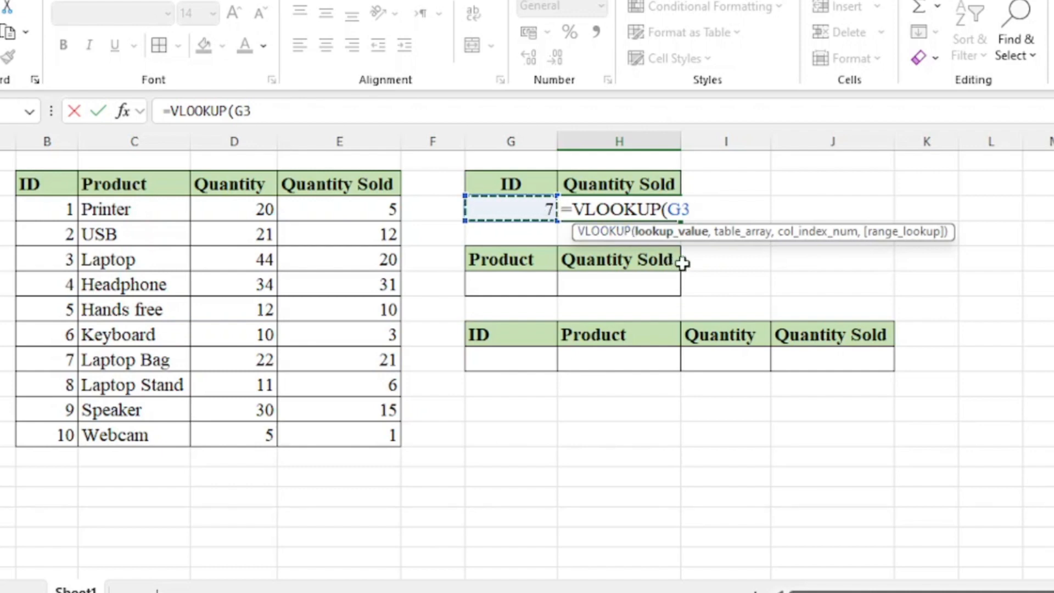
{"action": "type", "text": ","}
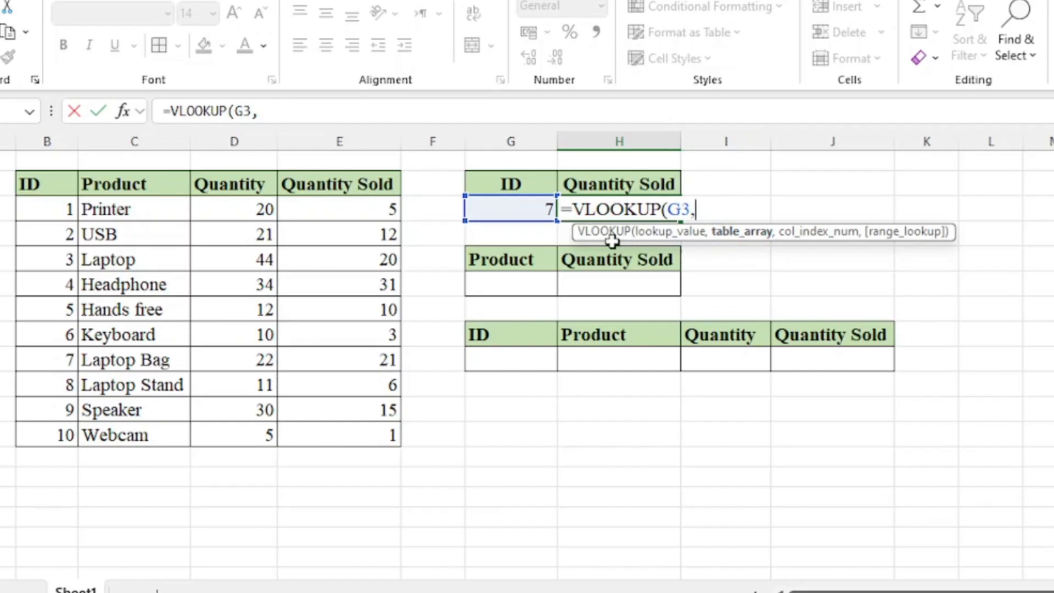
Complete the H3 VLOOKUP with table array B2:E12, column index 4 and FALSE for an exact match
{"action": "left_click_drag", "start_coordinate": [60, 192], "coordinate": [354, 434]}
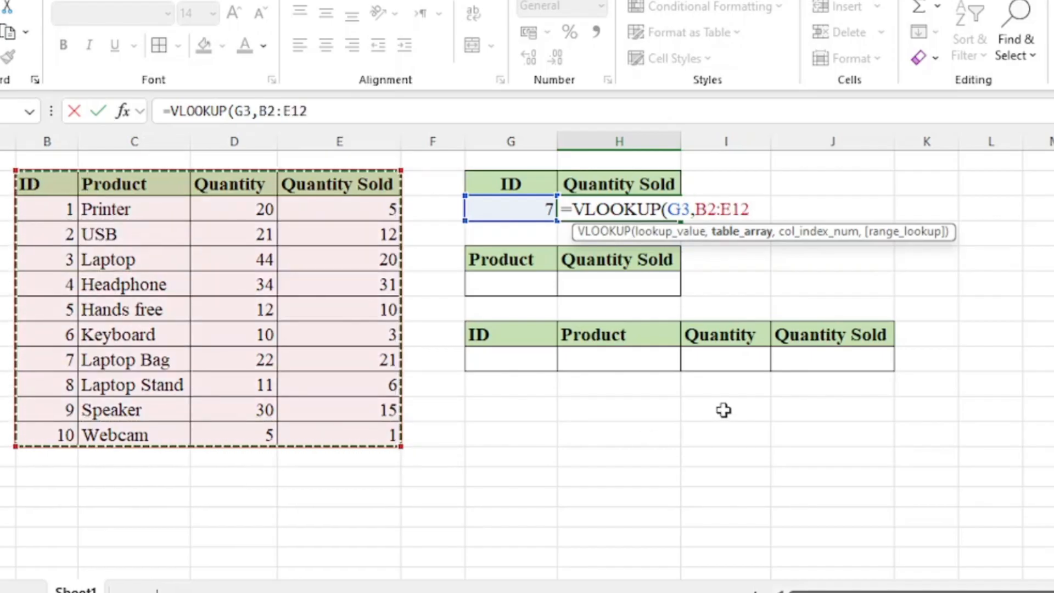
{"action": "type", "text": ","}
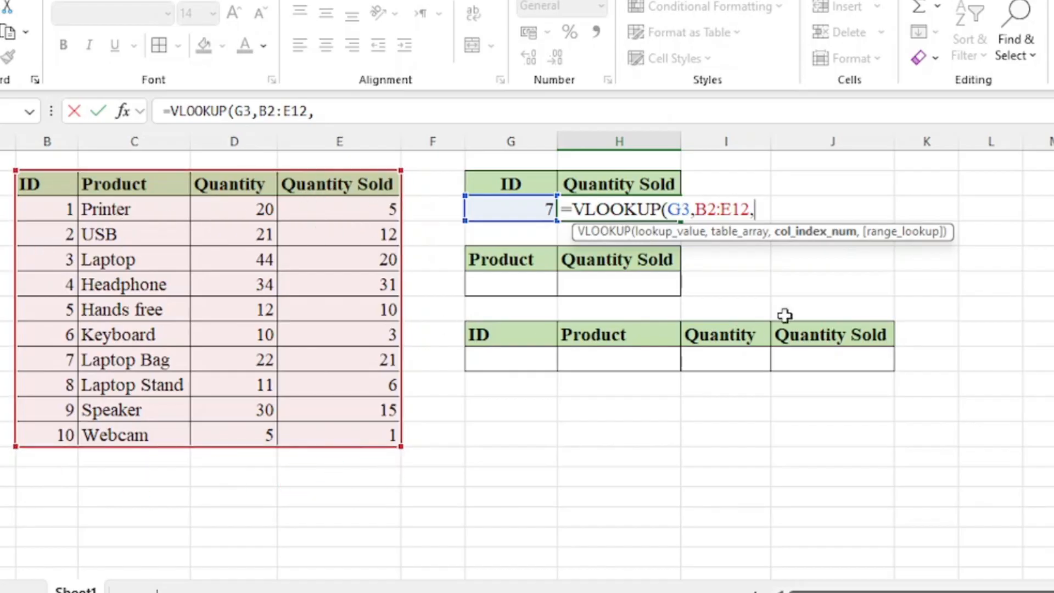
{"action": "type", "text": "4"}
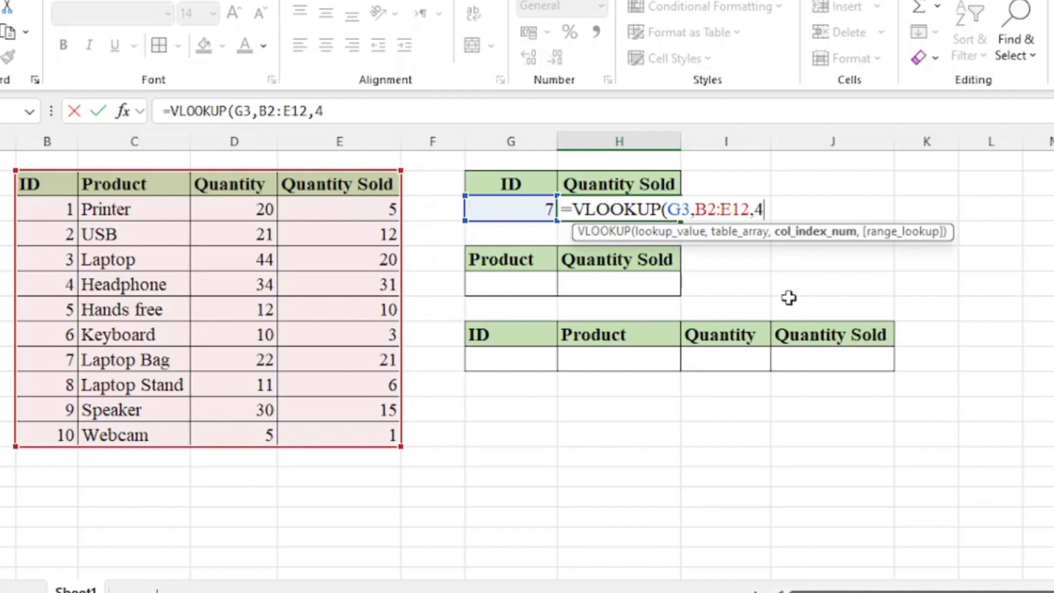
{"action": "type", "text": ","}
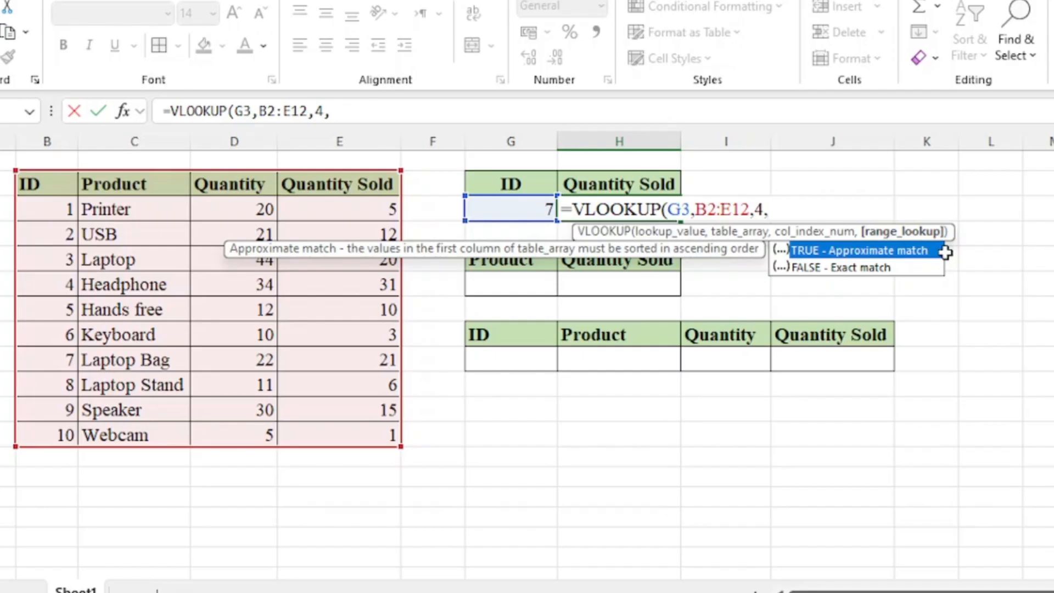
{"action": "key", "text": "Down"}
{"action": "key", "text": "Tab"}
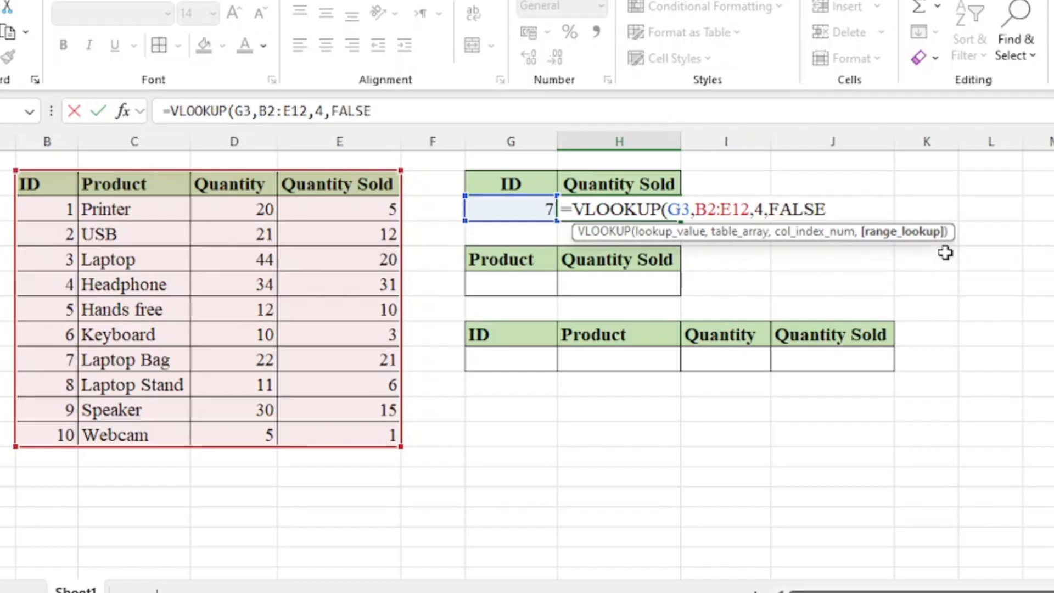
{"action": "key", "text": "Return"}
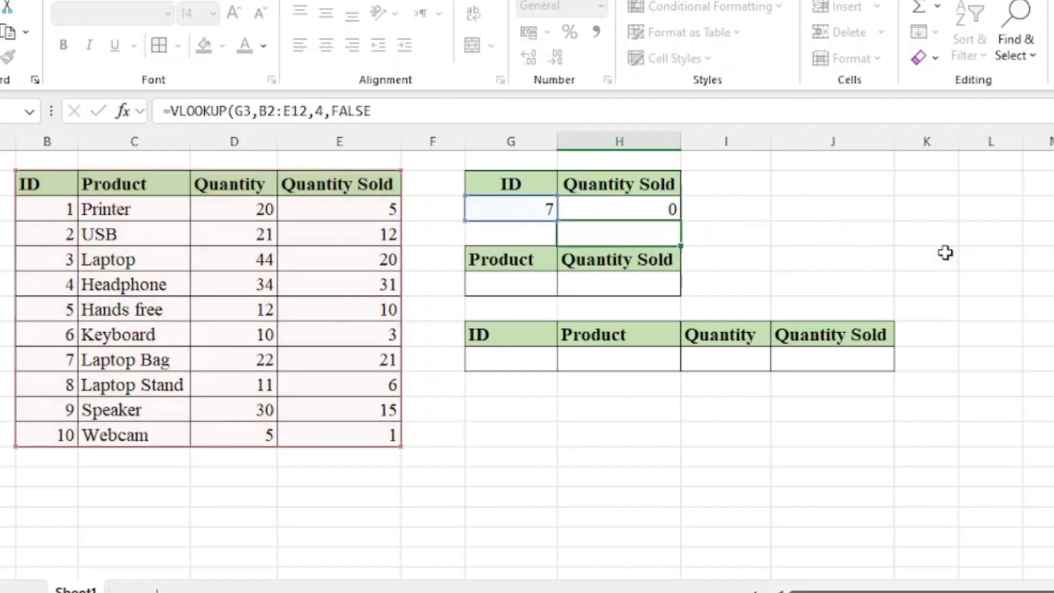
Compare the Quantity Sold lookup result for ID 7 with the Laptop Bag row in the product table
{"action": "left_click", "coordinate": [625, 206]}
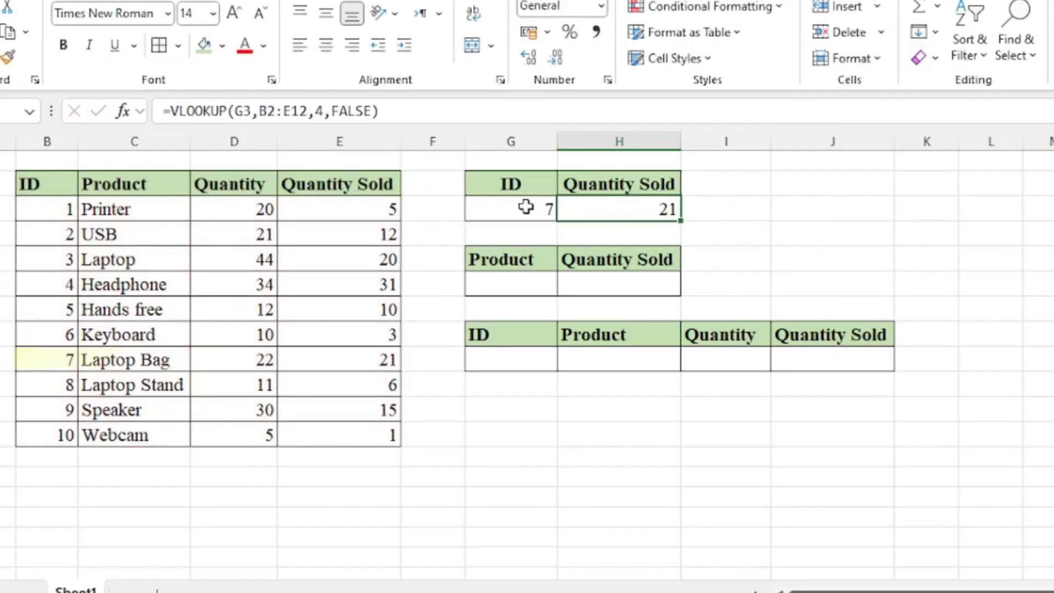
{"action": "left_click", "coordinate": [521, 206]}
{"action": "left_click_drag", "start_coordinate": [527, 207], "coordinate": [600, 210]}
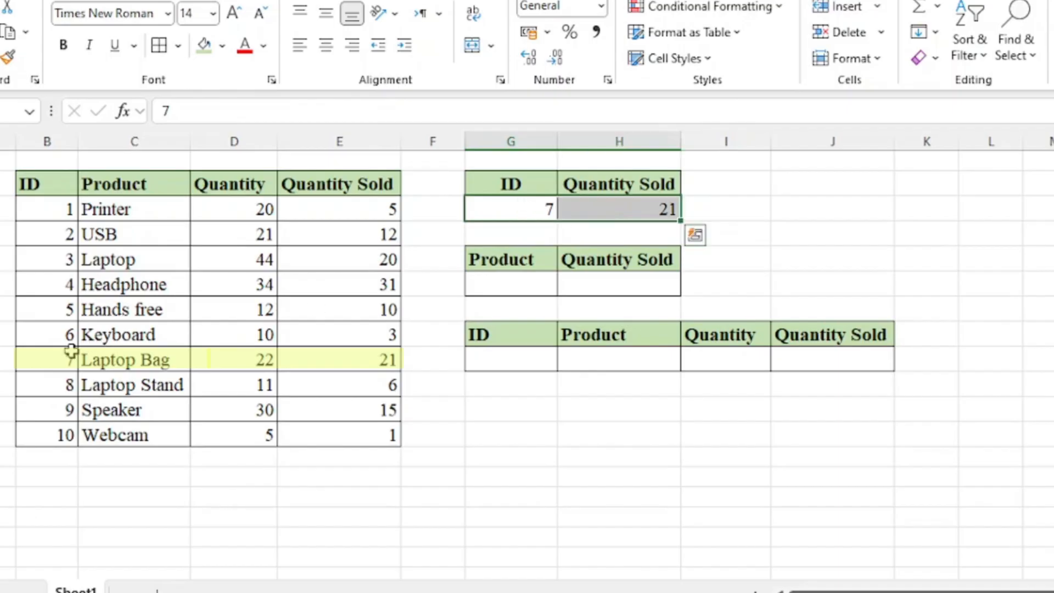
{"action": "left_click_drag", "start_coordinate": [63, 360], "coordinate": [337, 362]}
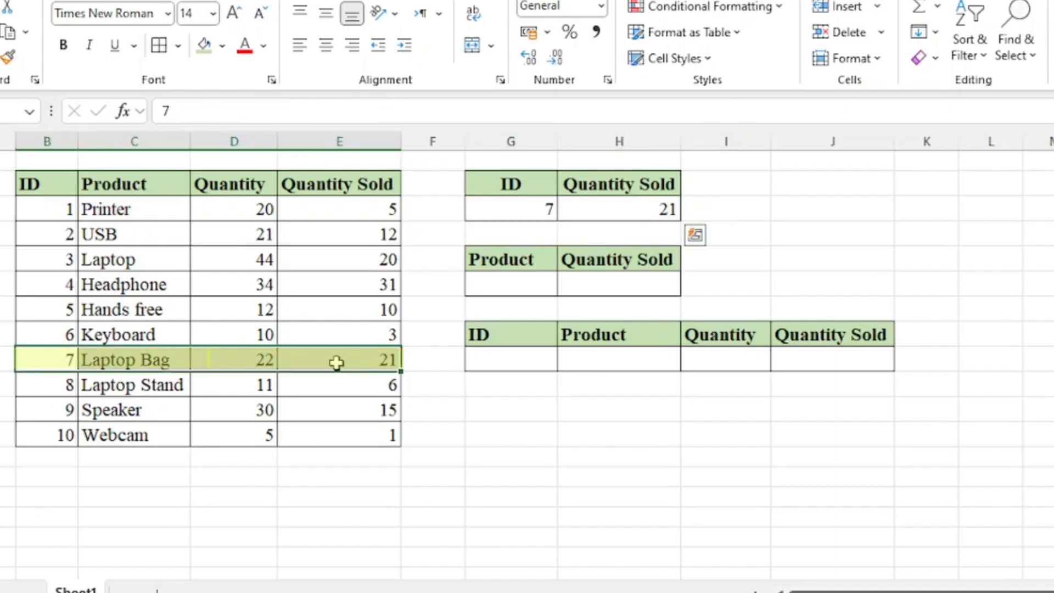
Change the lookup ID in G3 to 10 and compare the result with the Webcam row
{"action": "left_click", "coordinate": [522, 203]}
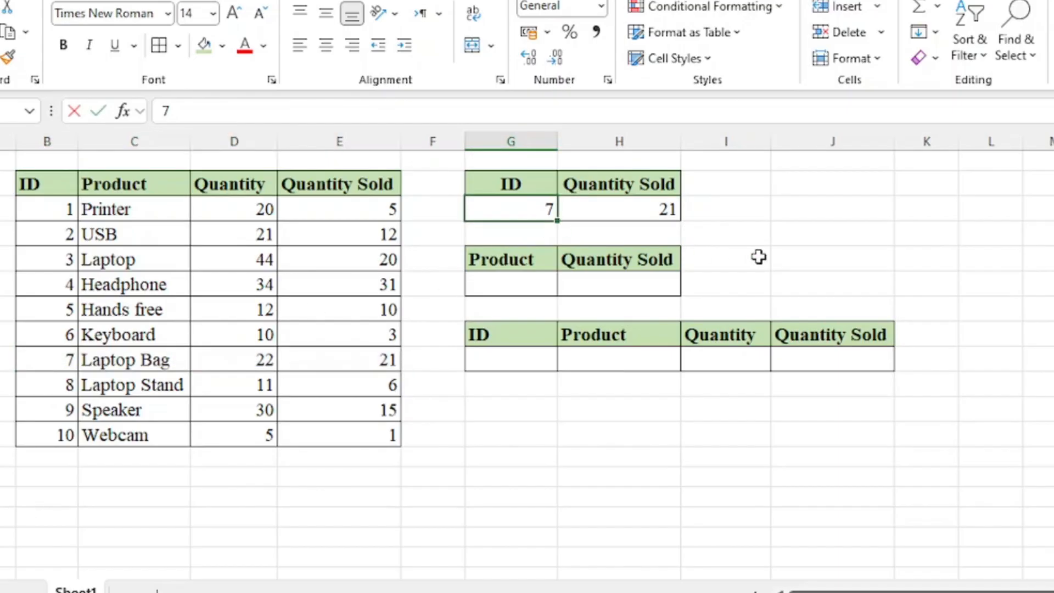
{"action": "type", "text": "10"}
{"action": "key", "text": "Return"}
{"action": "left_click", "coordinate": [671, 215]}
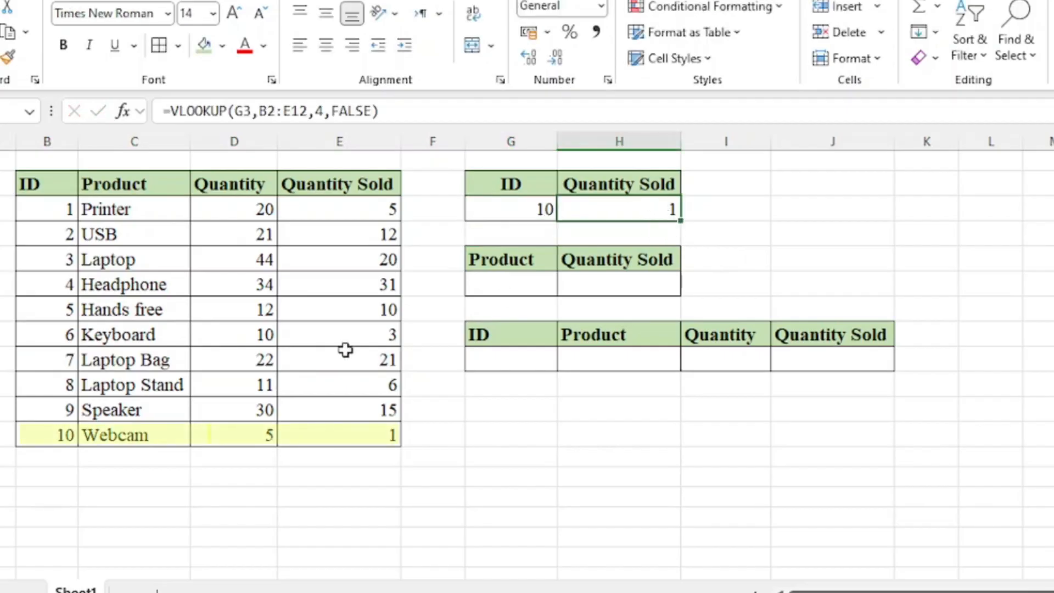
{"action": "left_click_drag", "start_coordinate": [58, 437], "coordinate": [337, 433]}
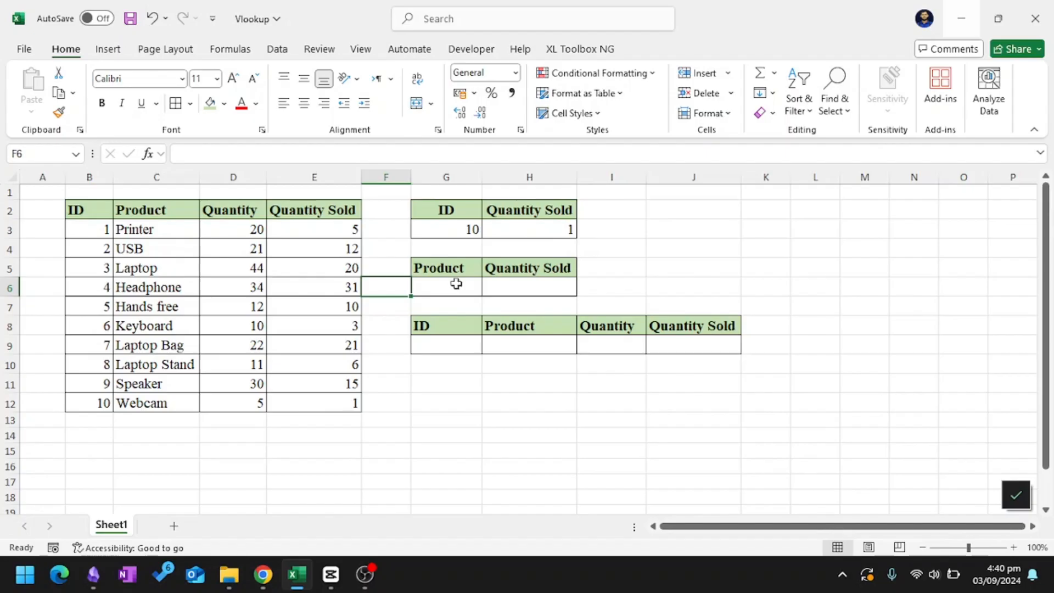
Begin a VLOOKUP formula in H6 with the product cell G6 as the lookup value
{"action": "left_click", "coordinate": [321, 211]}
{"action": "left_click", "coordinate": [166, 213]}
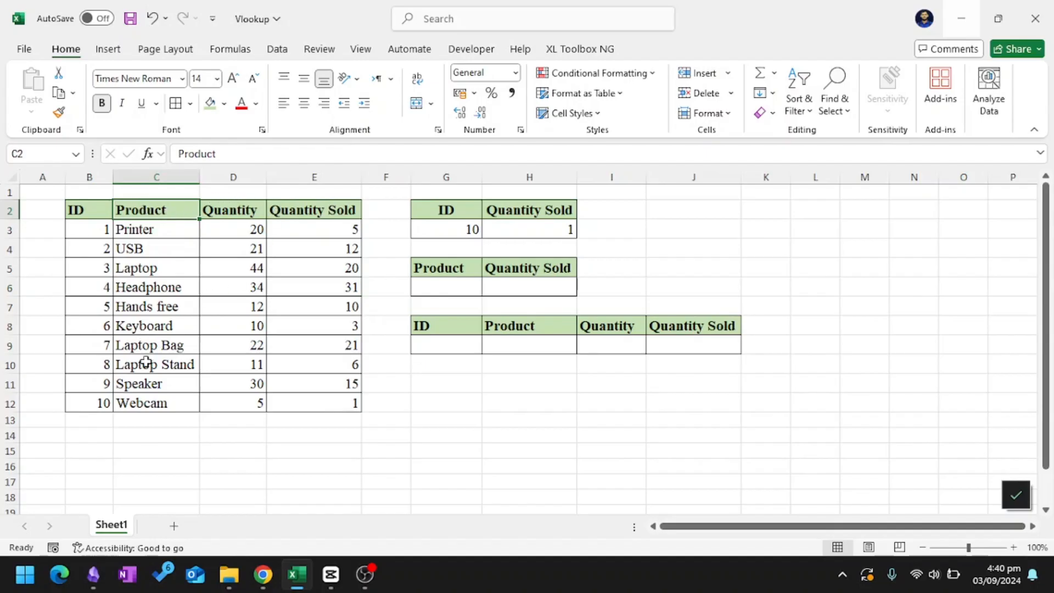
{"action": "left_click", "coordinate": [527, 296]}
{"action": "type", "text": "=vl"}
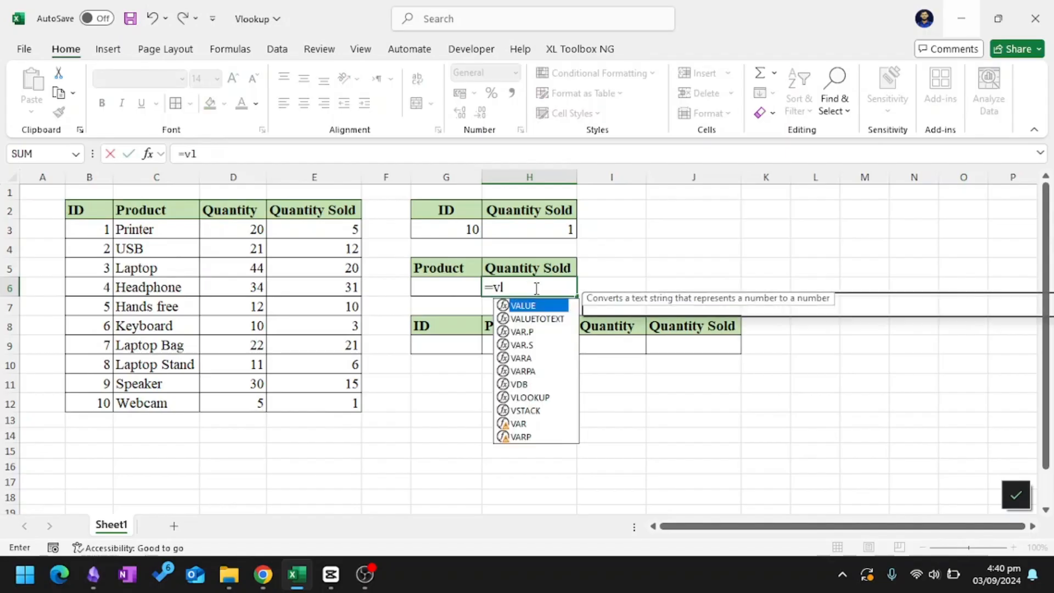
{"action": "type", "text": "ook"}
{"action": "key", "text": "Tab"}
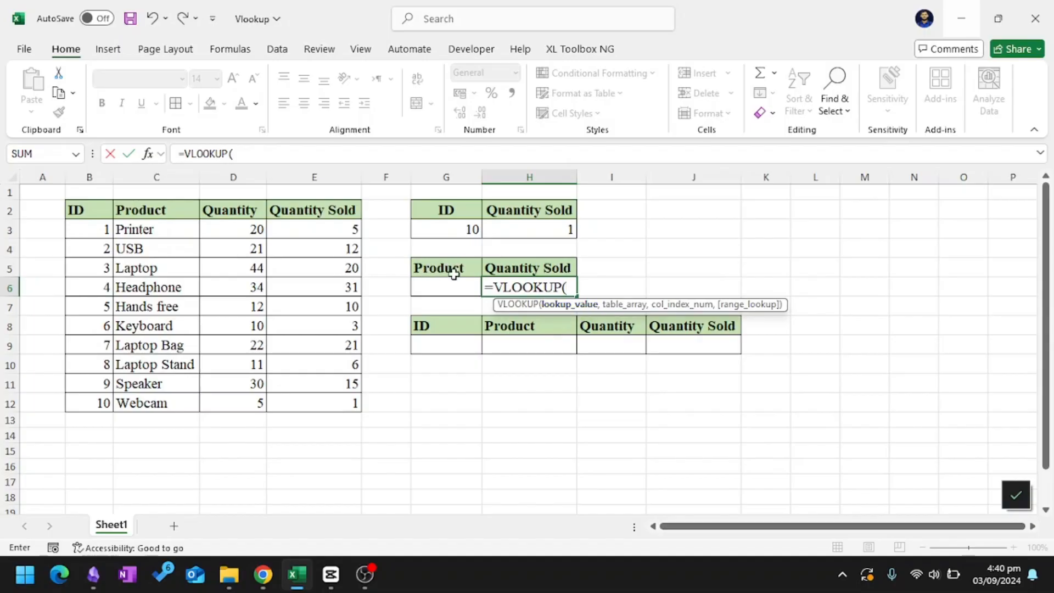
{"action": "left_click", "coordinate": [453, 289]}
{"action": "type", "text": ","}
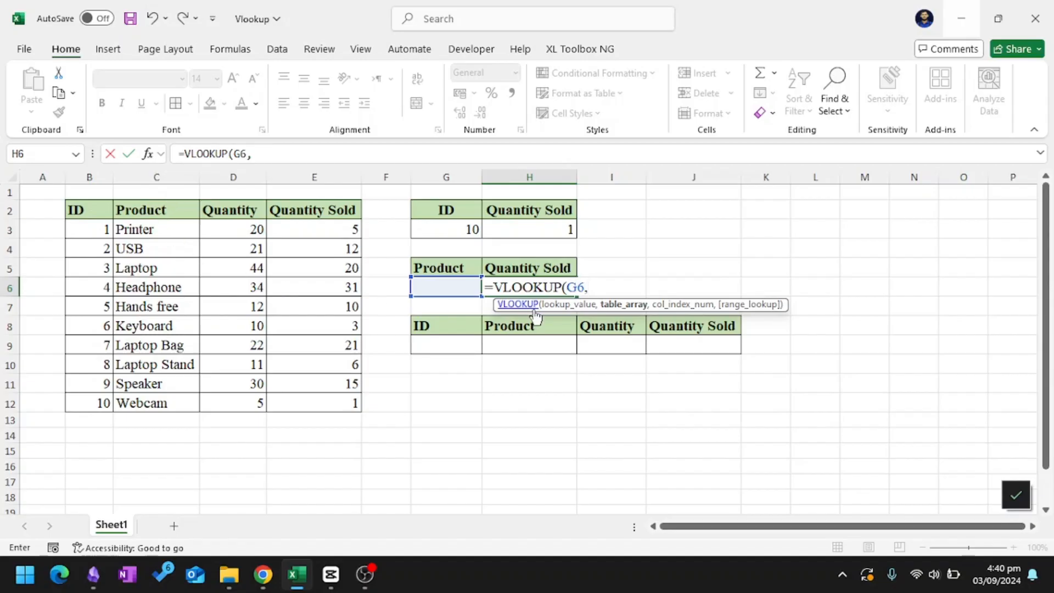
{"action": "left_click_drag", "start_coordinate": [88, 207], "coordinate": [309, 410]}
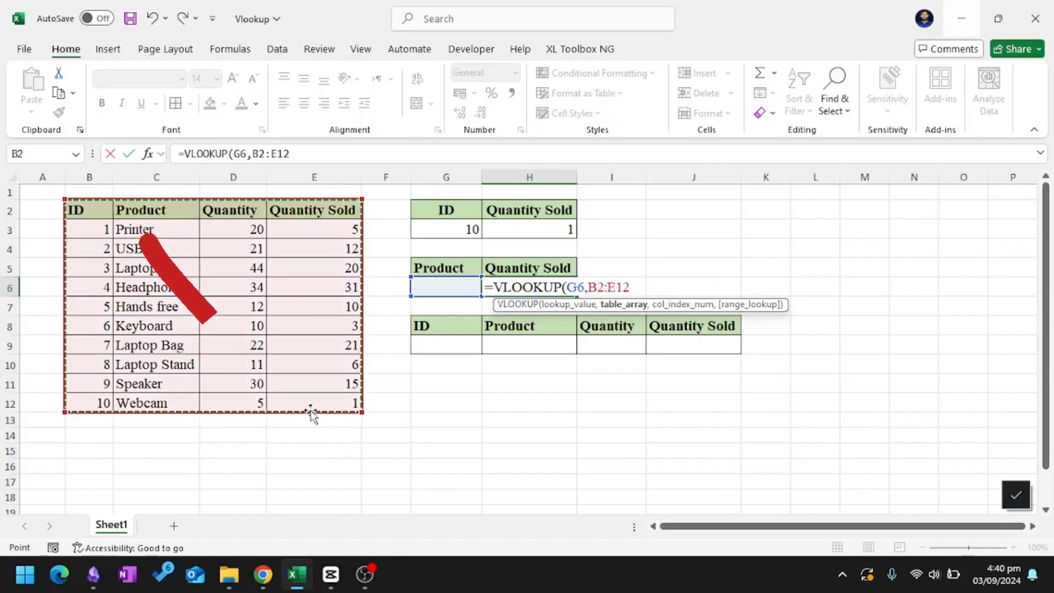
{"action": "key", "text": "BackSpace"}
{"action": "key", "text": "BackSpace"}
{"action": "key", "text": "BackSpace"}
{"action": "key", "text": "BackSpace"}
{"action": "key", "text": "BackSpace"}
{"action": "key", "text": "BackSpace"}
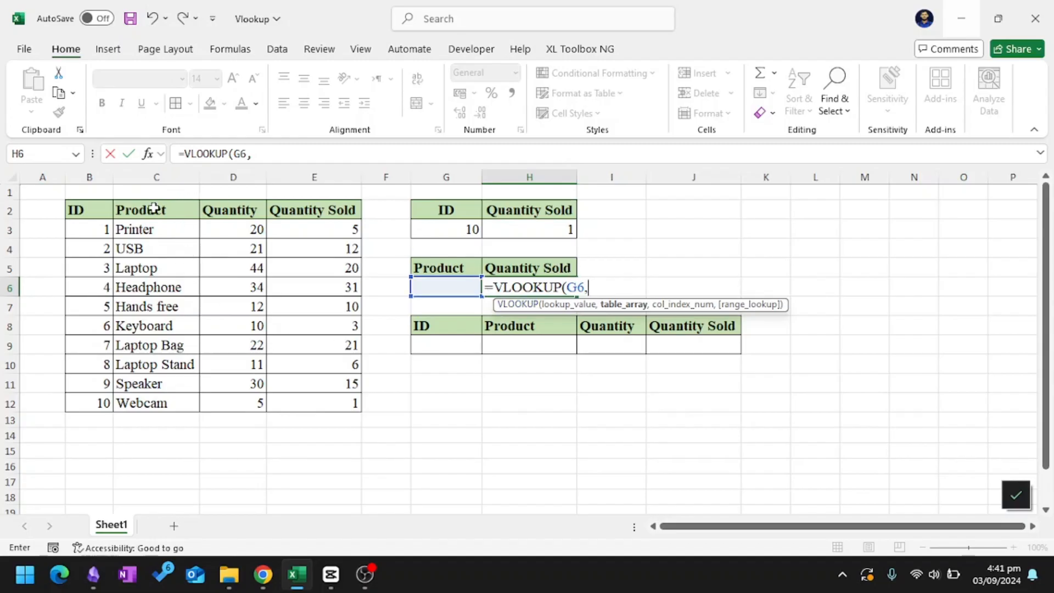
Complete the H6 VLOOKUP with table array C2:E12, column index 3 and FALSE for an exact match
{"action": "left_click_drag", "start_coordinate": [148, 208], "coordinate": [327, 396]}
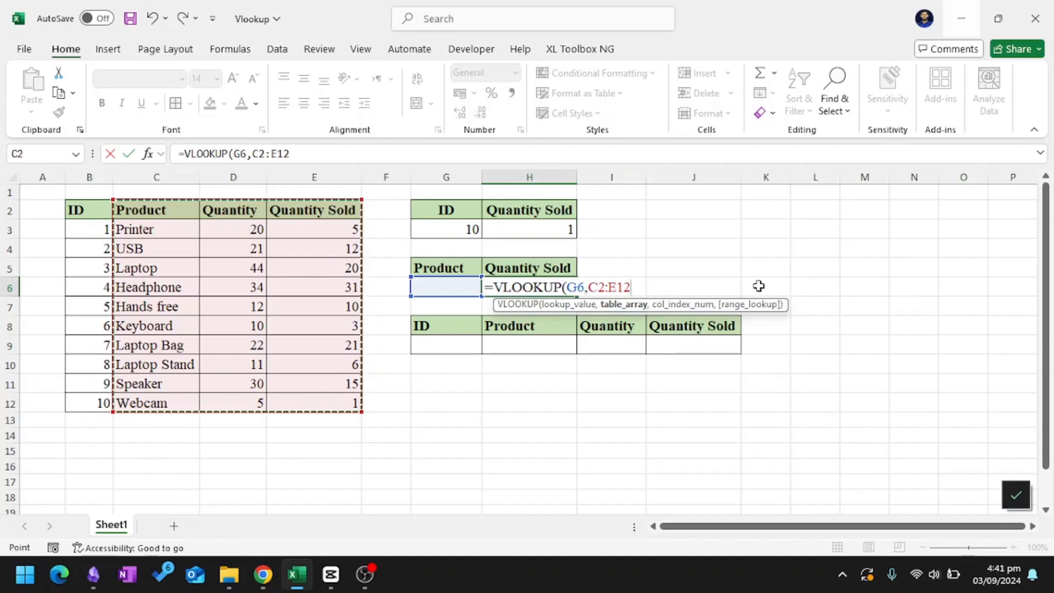
{"action": "type", "text": ","}
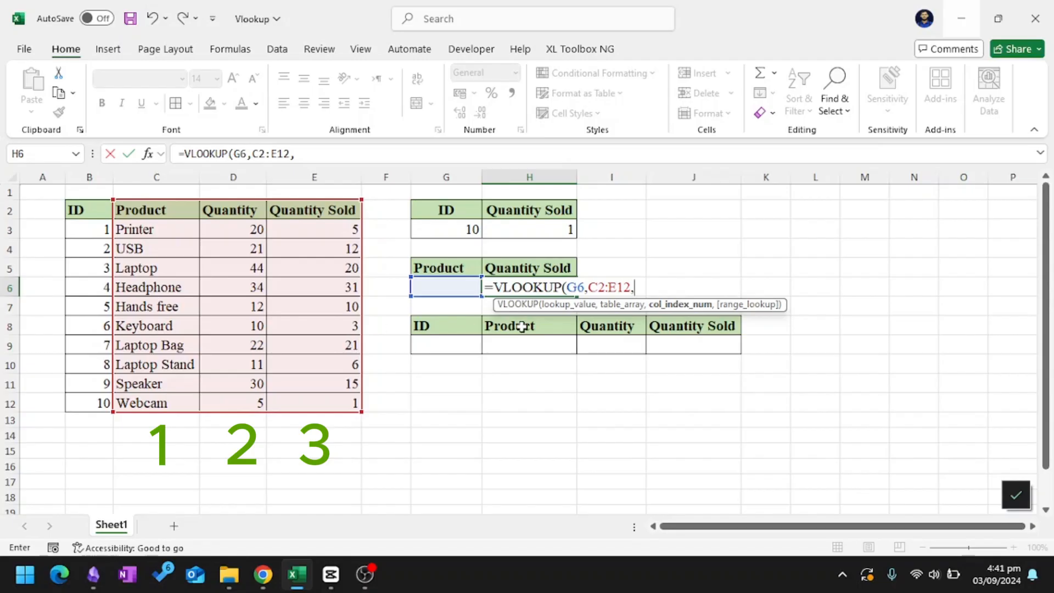
{"action": "type", "text": "3"}
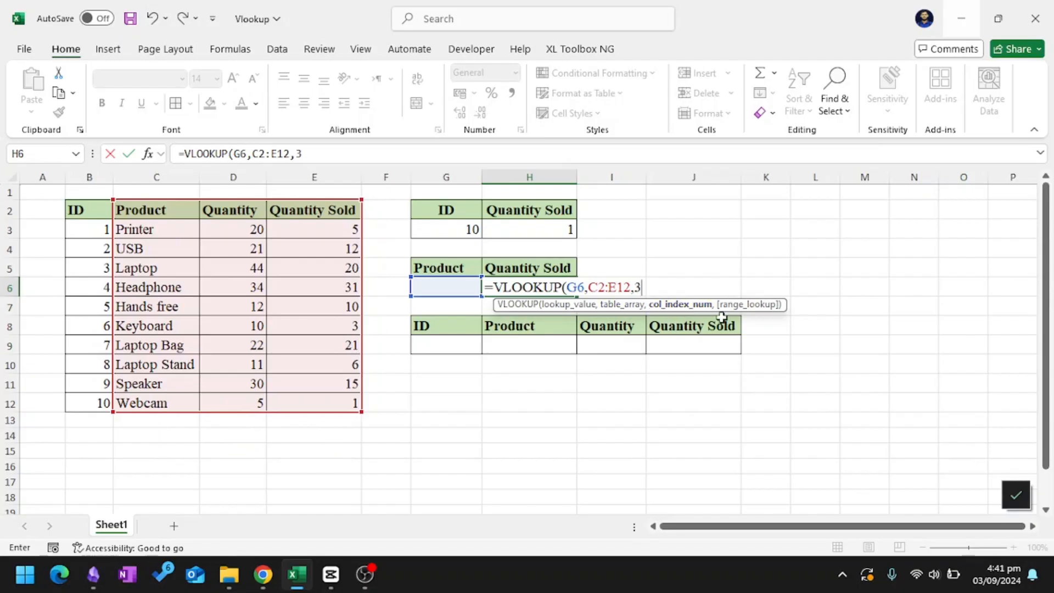
{"action": "type", "text": ","}
{"action": "key", "text": "Down"}
{"action": "key", "text": "Tab"}
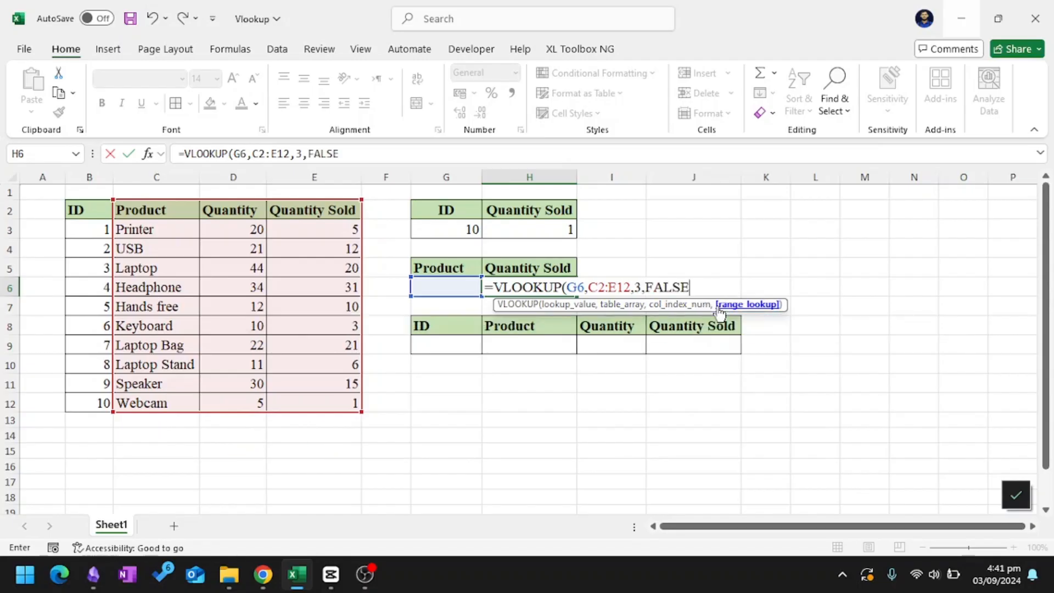
{"action": "key", "text": "Return"}
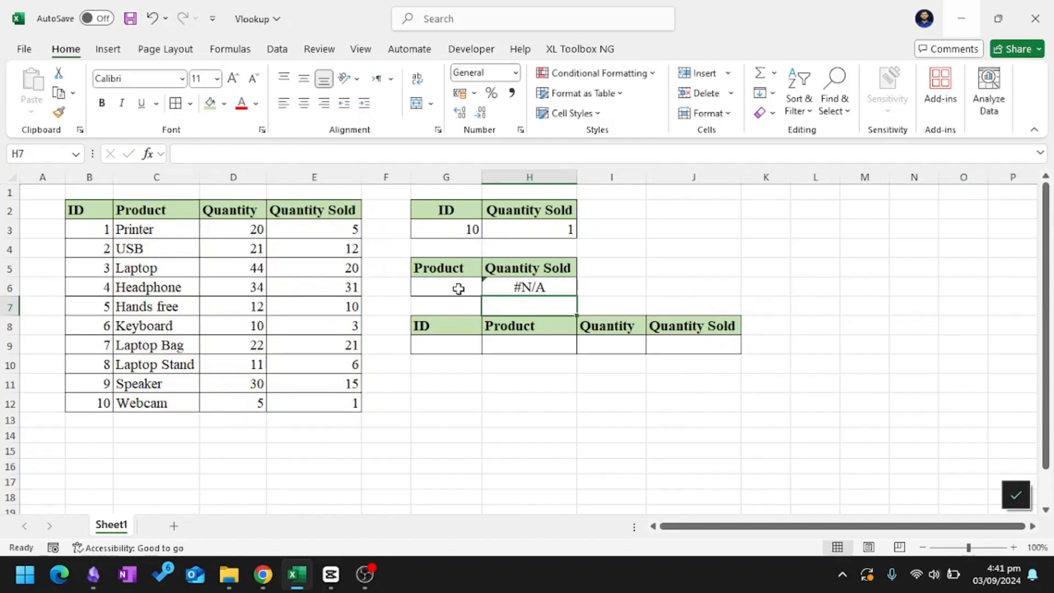
Copy Keyboard from the product table into G6 and compare the lookup result with the Keyboard row
{"action": "left_click", "coordinate": [458, 289]}
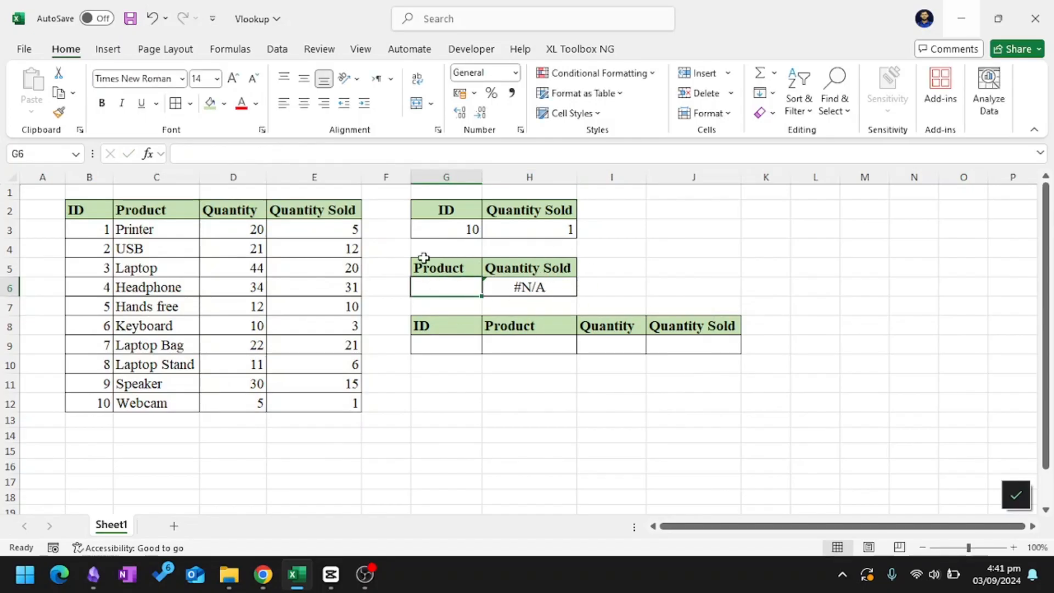
{"action": "left_click", "coordinate": [169, 326]}
{"action": "key", "text": "ctrl+c"}
{"action": "left_click", "coordinate": [439, 290]}
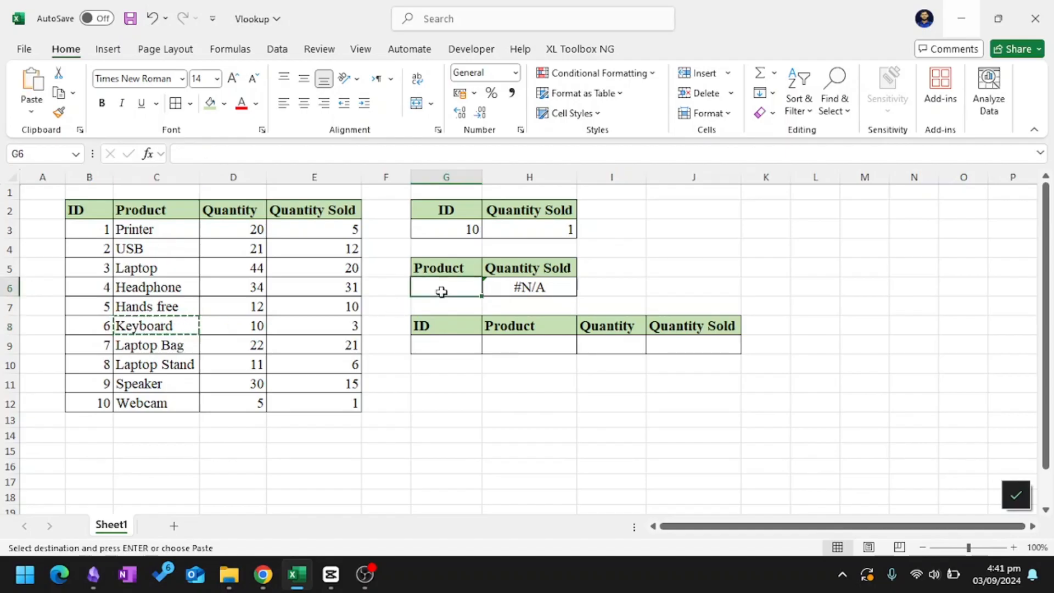
{"action": "key", "text": "ctrl+v"}
{"action": "left_click", "coordinate": [581, 302]}
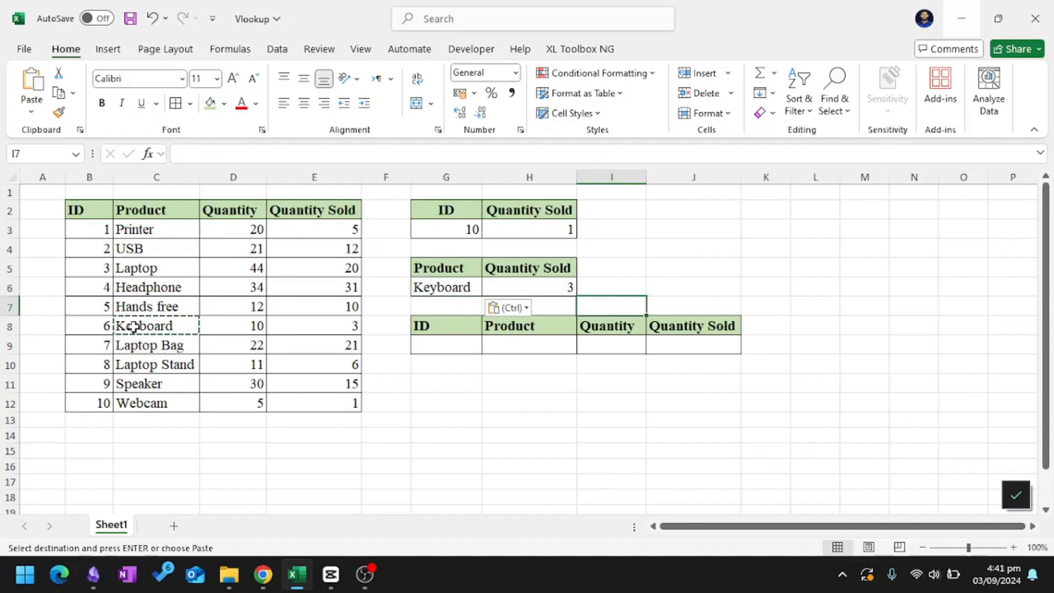
{"action": "left_click_drag", "start_coordinate": [91, 326], "coordinate": [340, 328]}
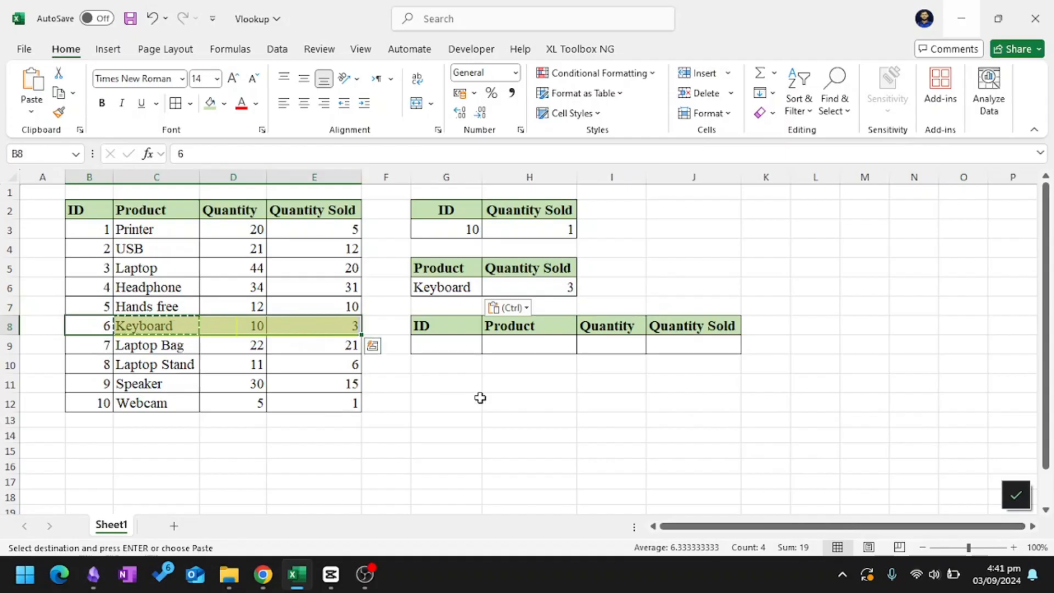
{"action": "left_click", "coordinate": [481, 398]}
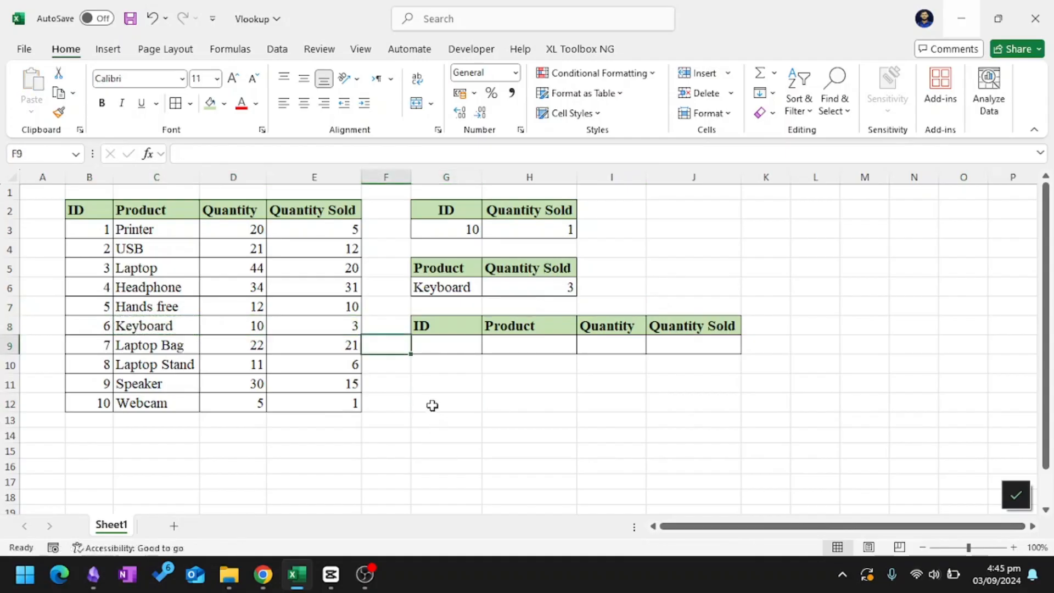
Enter 5 as the lookup ID in G9 of the lookup table with Product, Quantity and Quantity Sold
{"action": "left_click", "coordinate": [448, 330]}
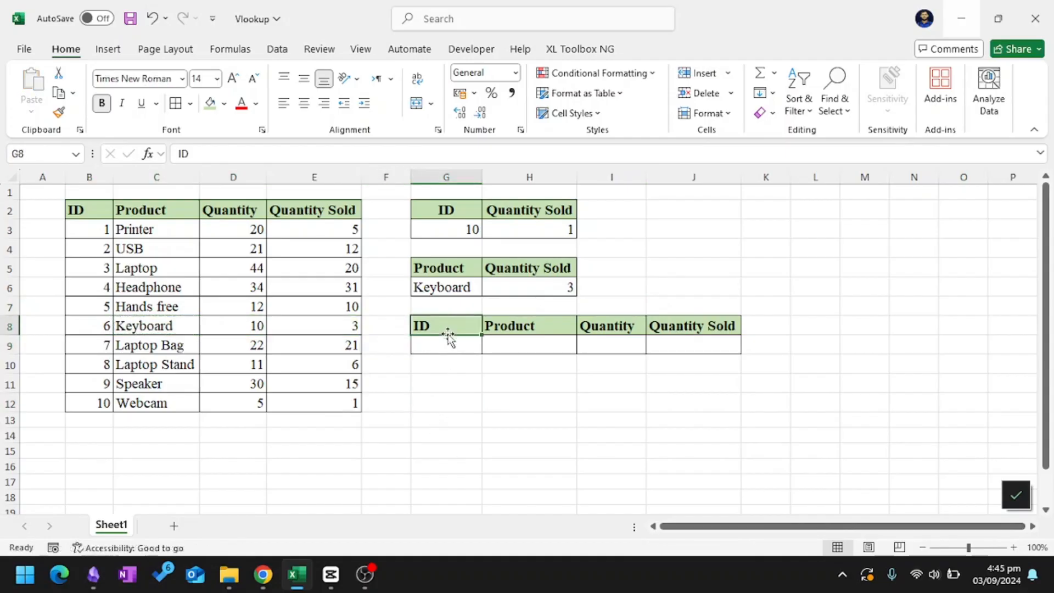
{"action": "left_click", "coordinate": [446, 347]}
{"action": "type", "text": "5"}
{"action": "left_click", "coordinate": [446, 403]}
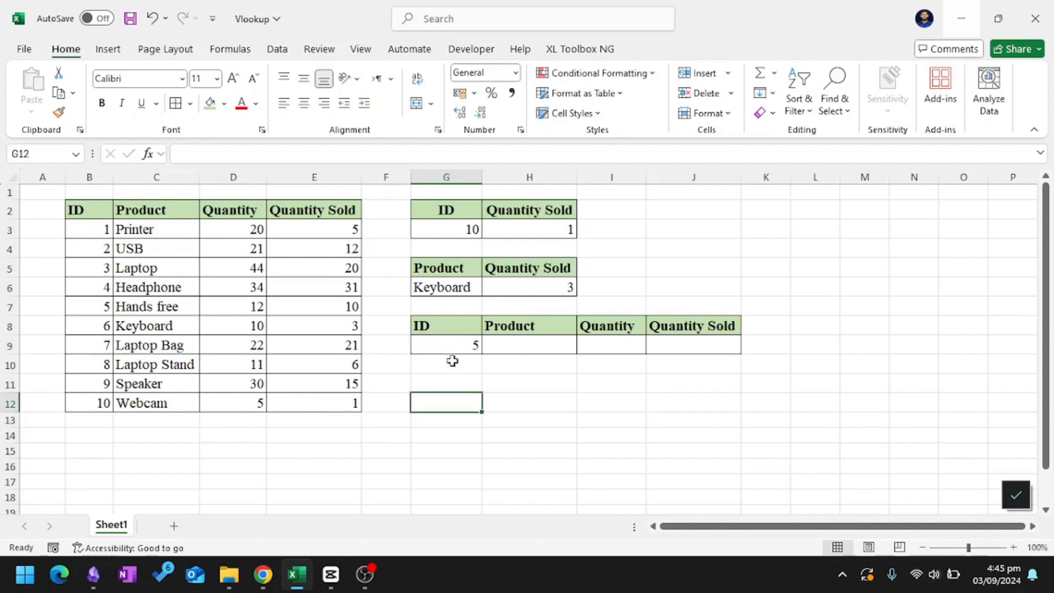
{"action": "left_click_drag", "start_coordinate": [445, 347], "coordinate": [708, 348]}
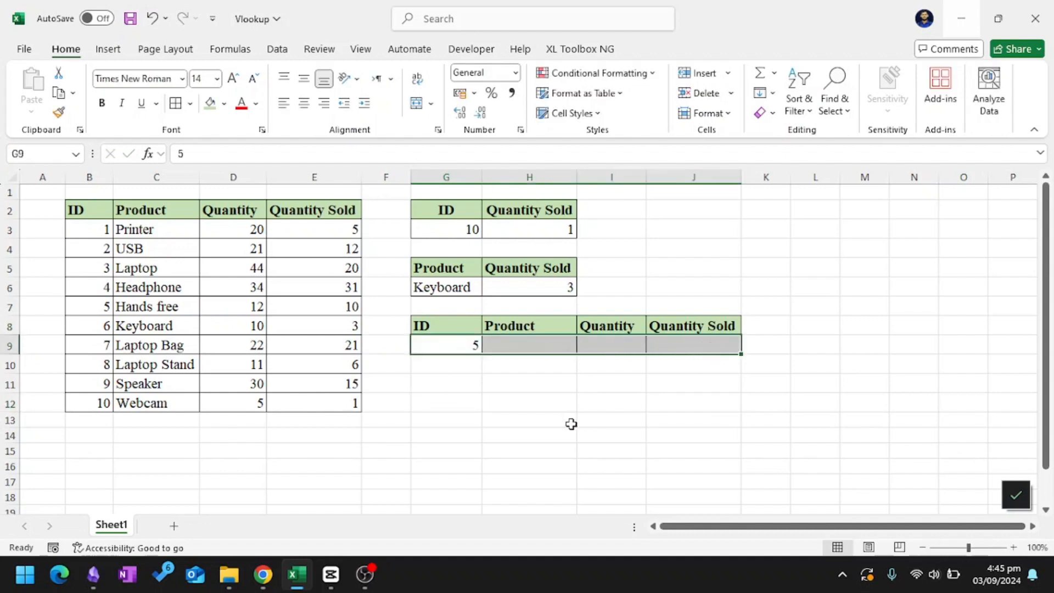
{"action": "left_click", "coordinate": [522, 419]}
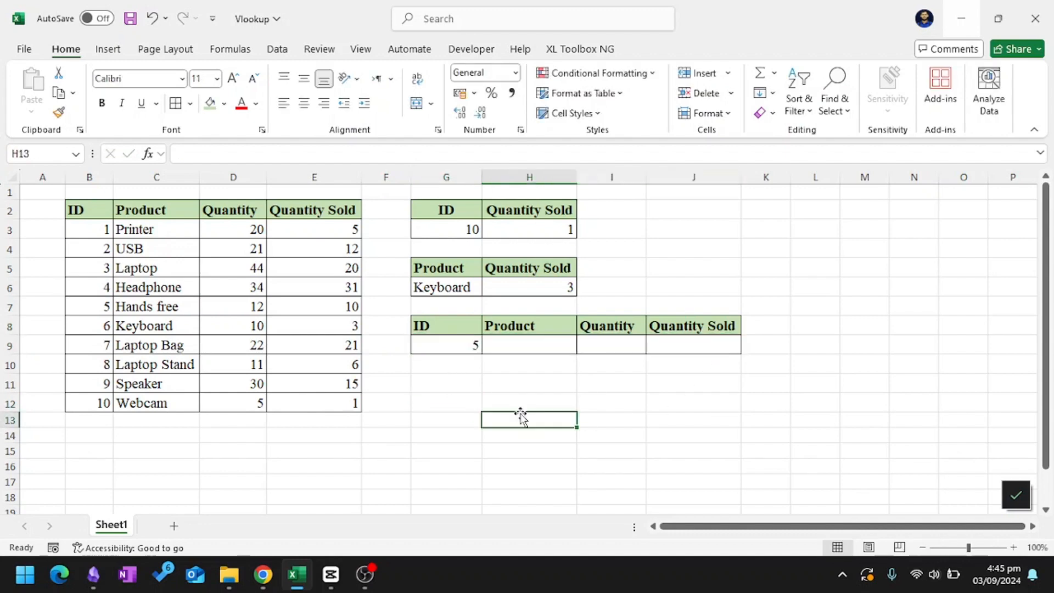
Begin a VLOOKUP formula in H9 with the absolute reference $G$9 as the lookup value
{"action": "left_click", "coordinate": [525, 342]}
{"action": "type", "text": "="}
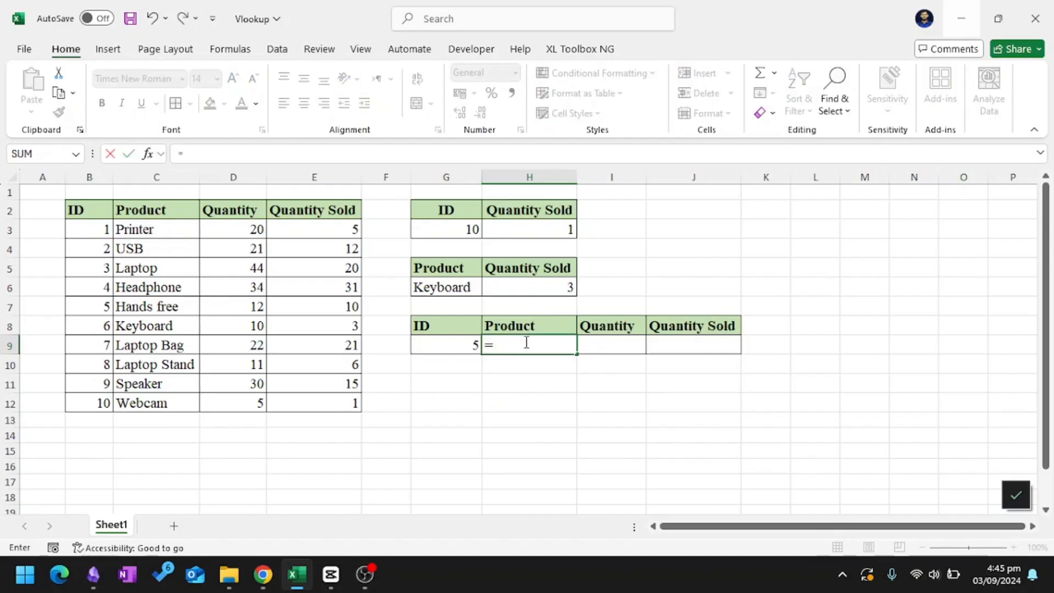
{"action": "type", "text": "vloo"}
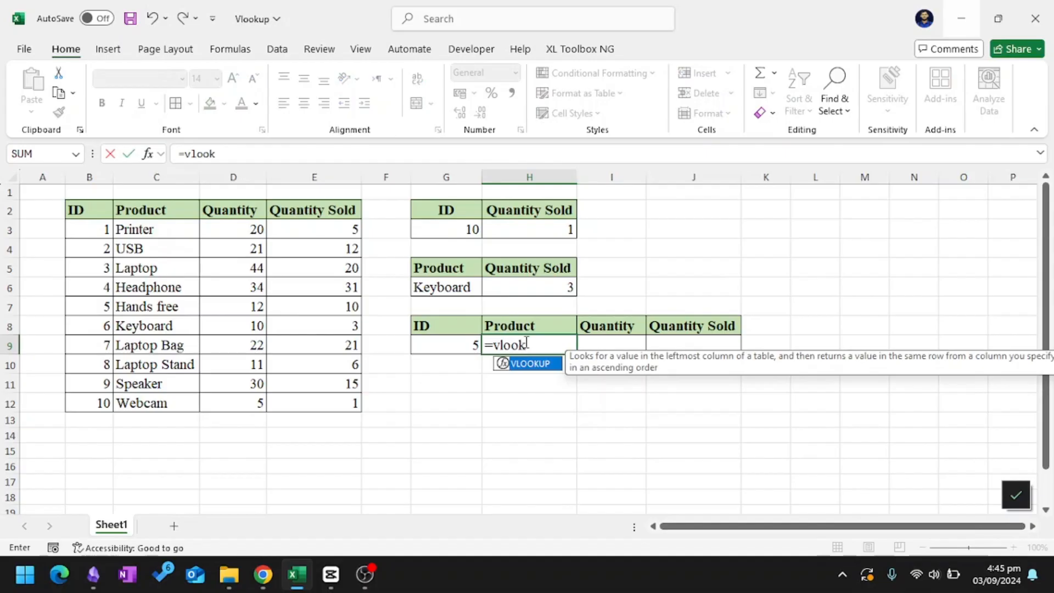
{"action": "type", "text": "k"}
{"action": "key", "text": "Tab"}
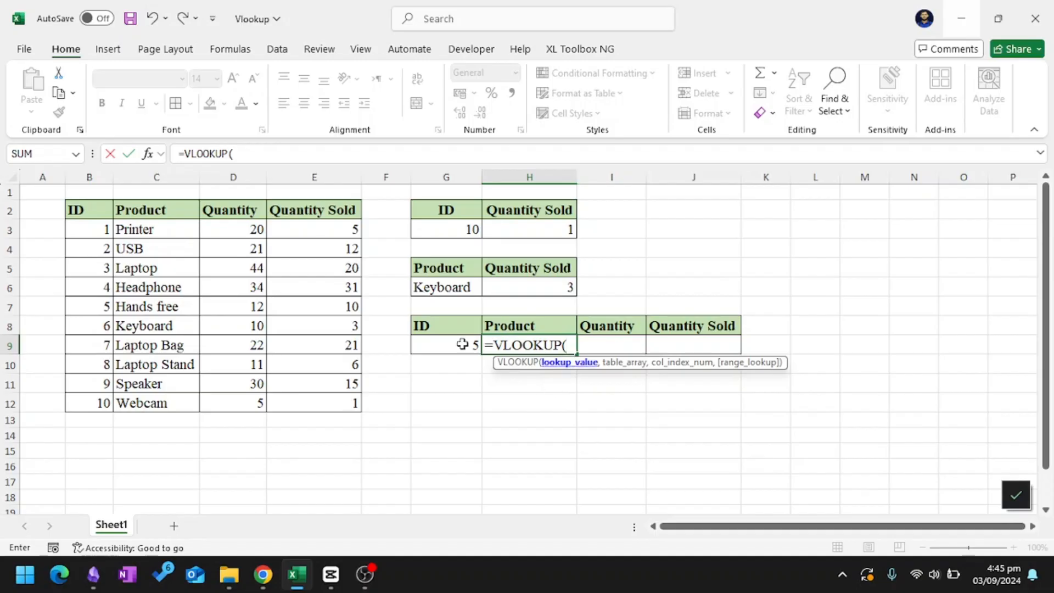
{"action": "left_click", "coordinate": [441, 348]}
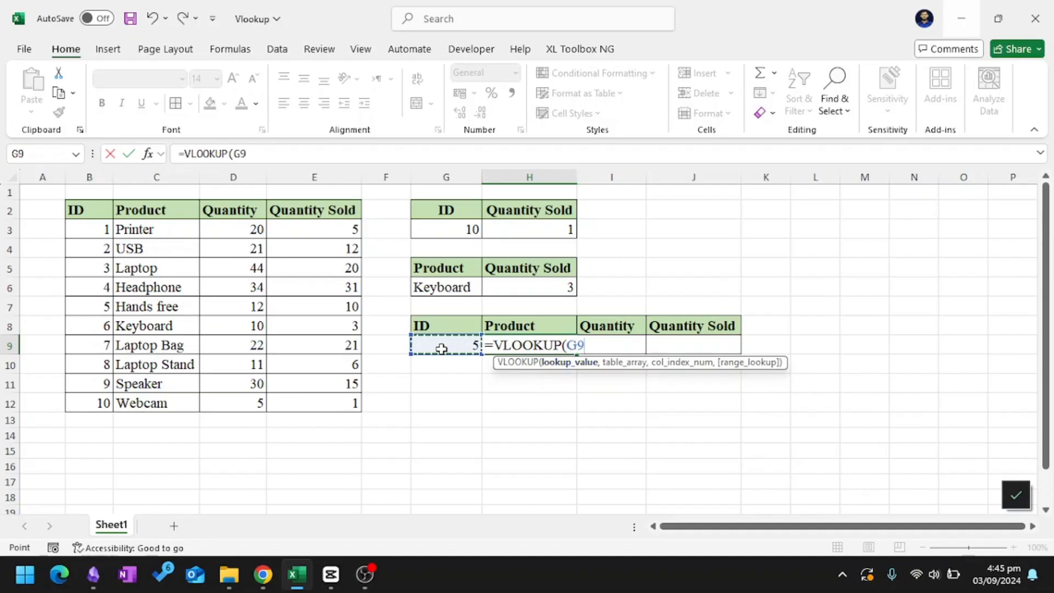
{"action": "key", "text": "F4"}
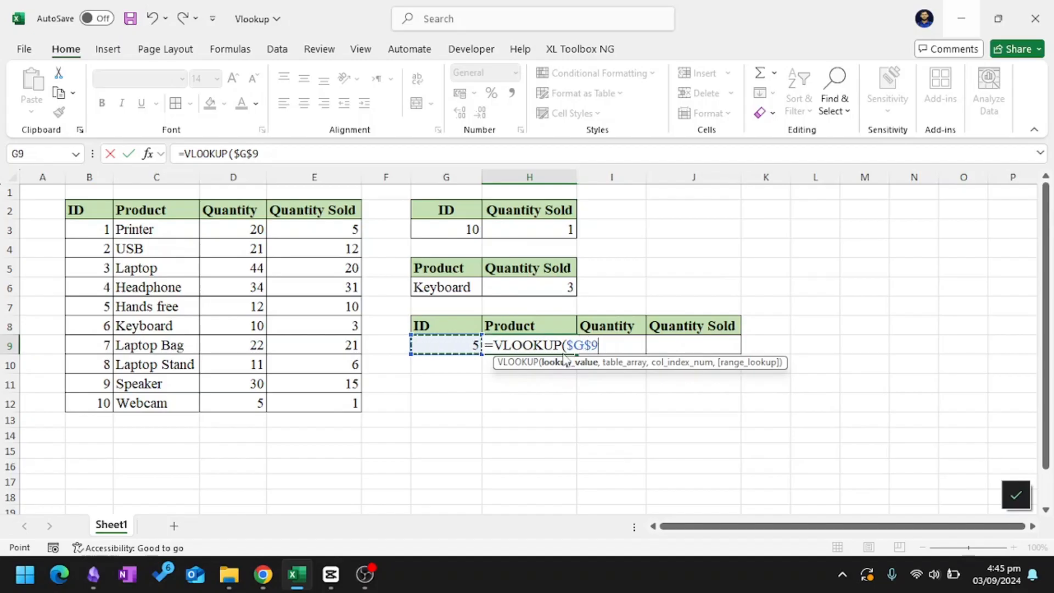
{"action": "type", "text": ","}
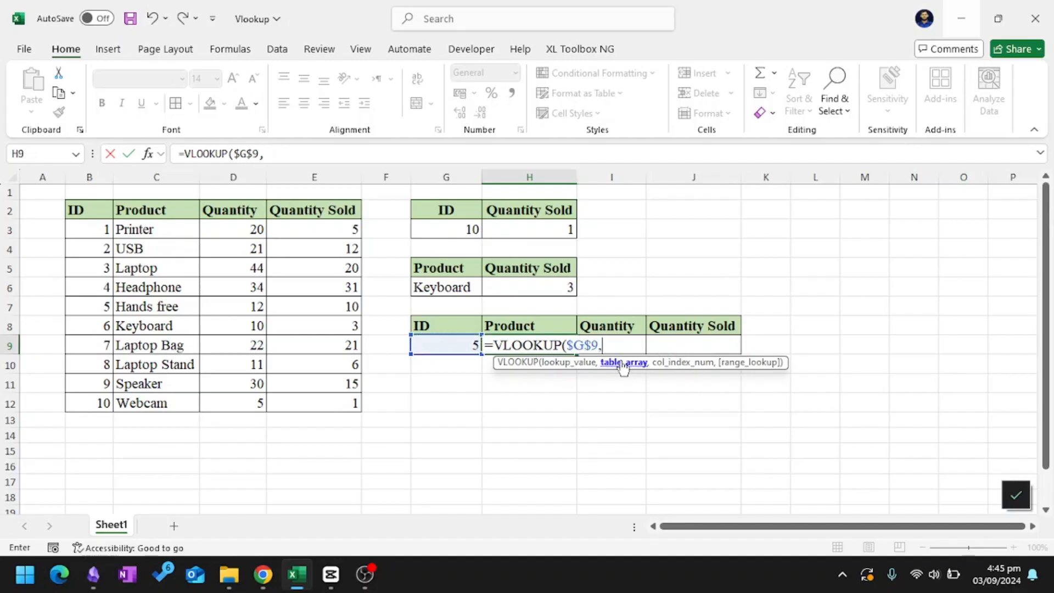
Complete the H9 VLOOKUP with absolute table array $B$2:$E$12, column index 2 and FALSE for an exact match
{"action": "left_click_drag", "start_coordinate": [104, 213], "coordinate": [316, 403]}
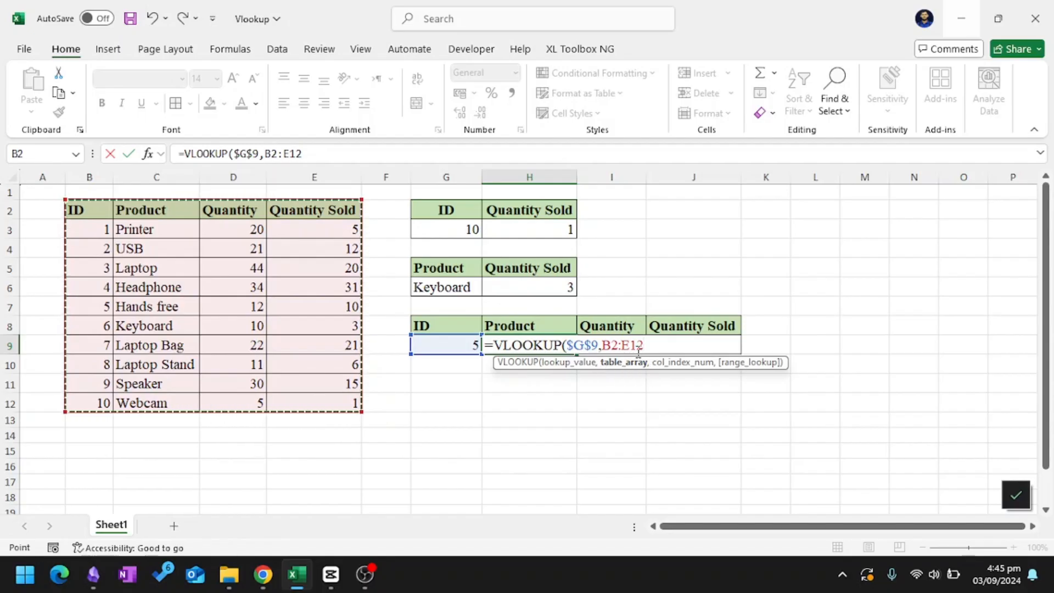
{"action": "key", "text": "F4"}
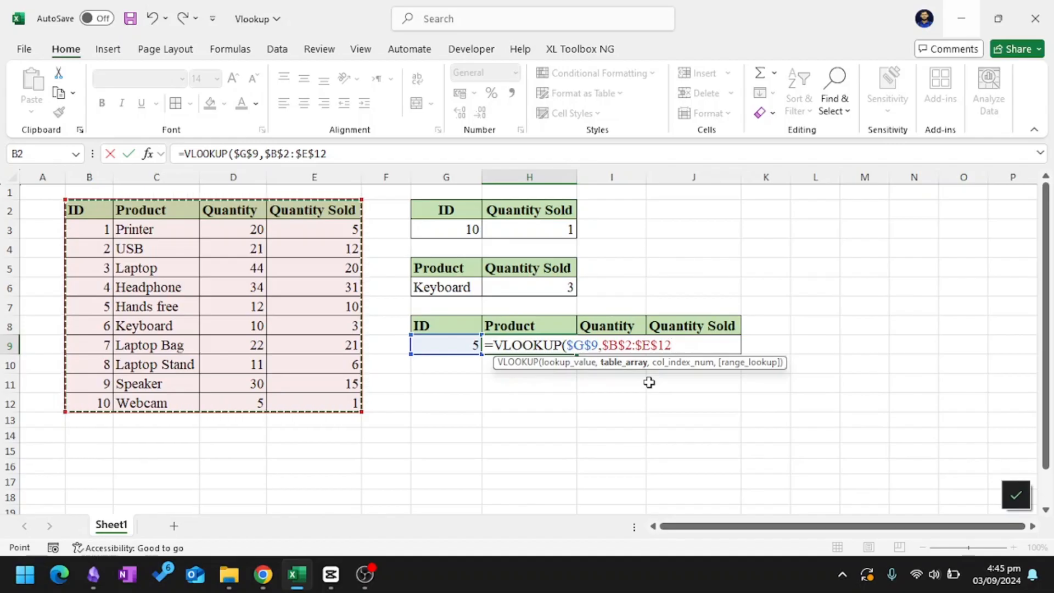
{"action": "type", "text": ","}
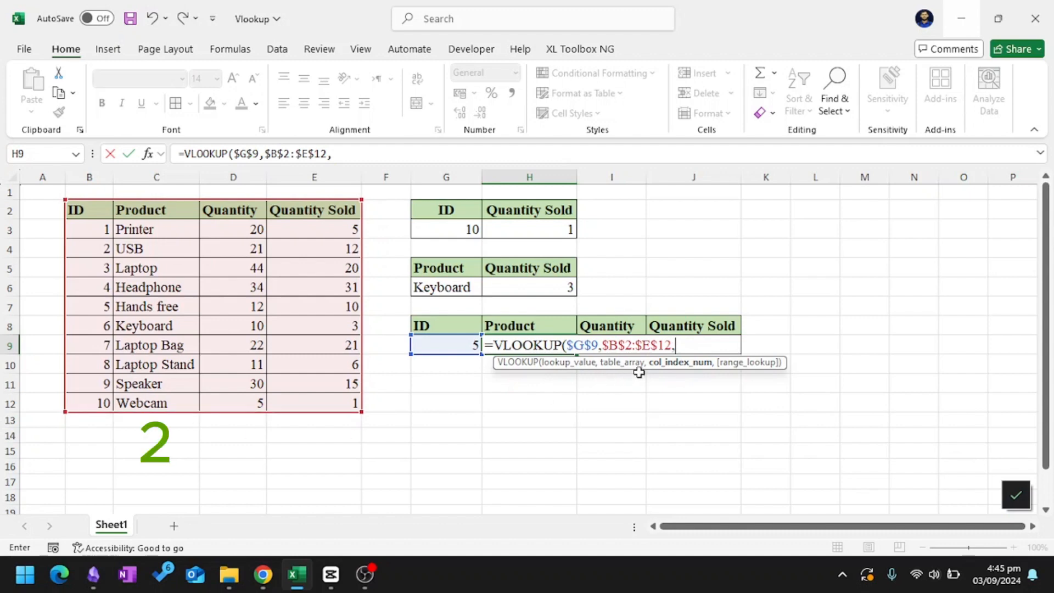
{"action": "type", "text": "2"}
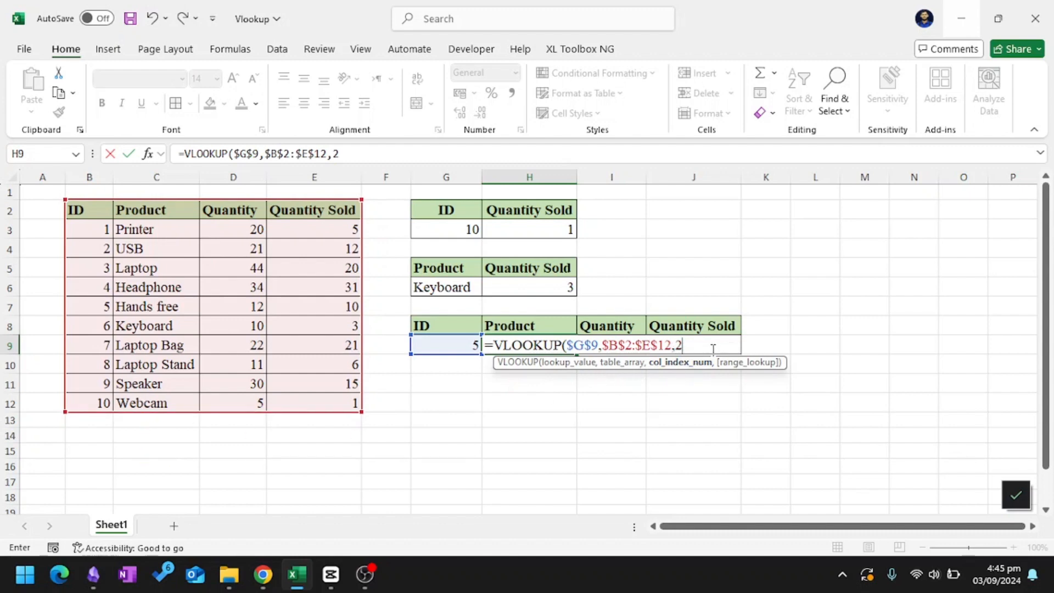
{"action": "type", "text": ","}
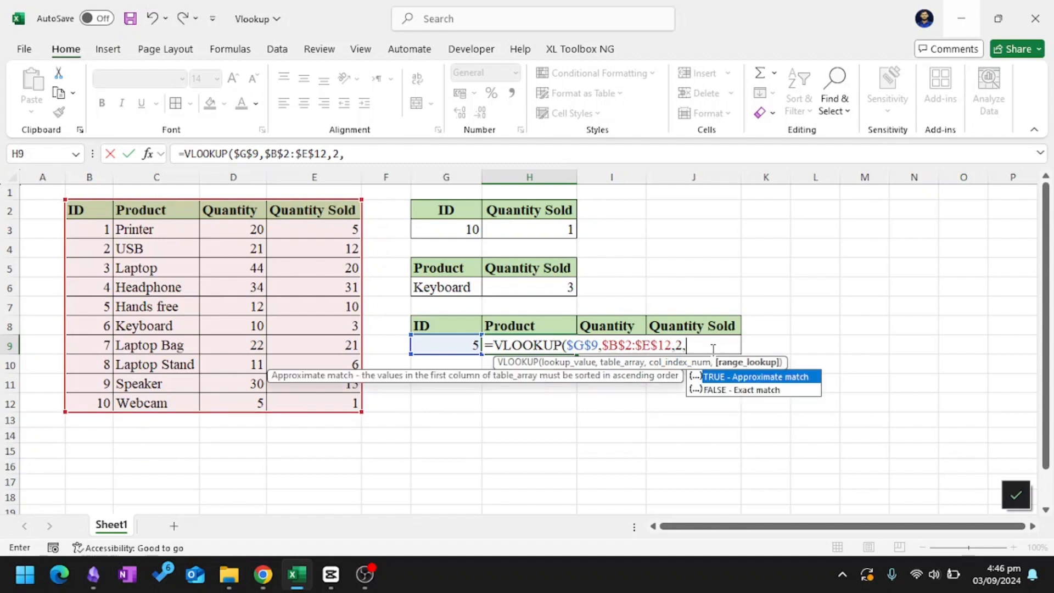
{"action": "key", "text": "Down"}
{"action": "key", "text": "Tab"}
{"action": "key", "text": "Return"}
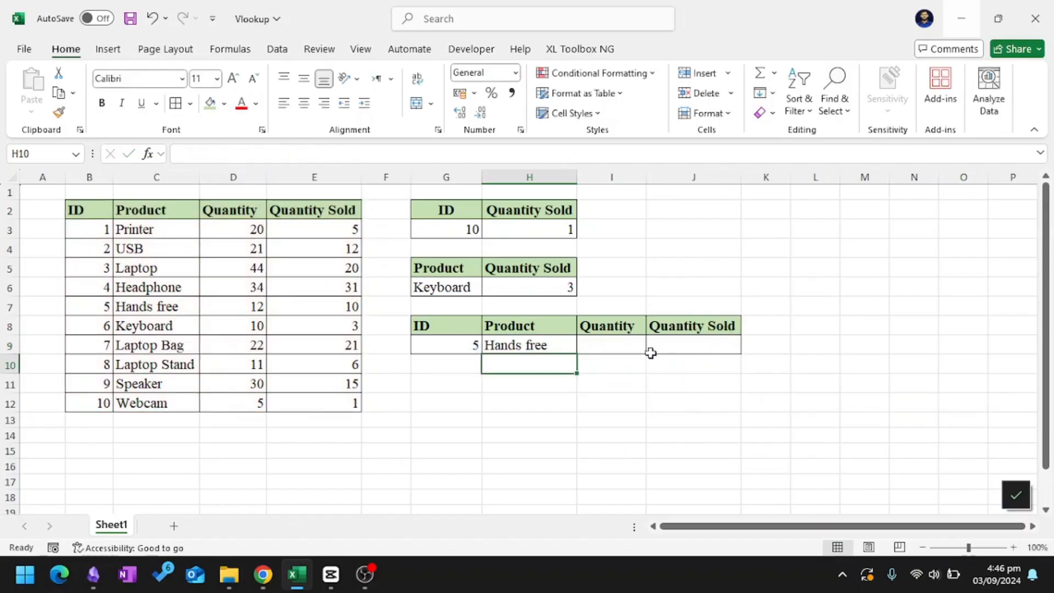
Fill the H9 product lookup formula across to the Quantity and Quantity Sold cells I9 and J9
{"action": "left_click", "coordinate": [550, 345]}
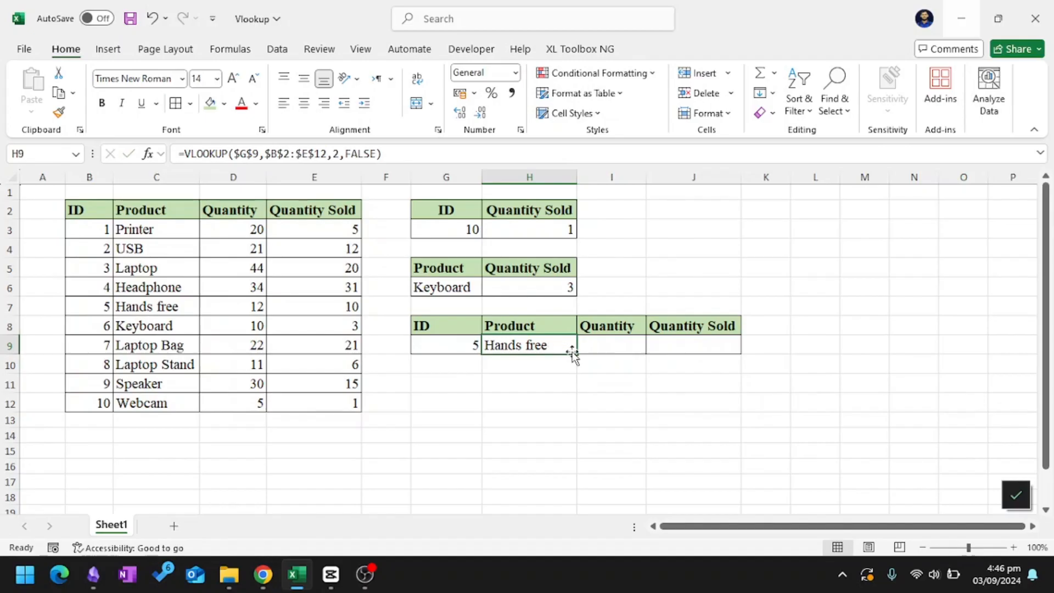
{"action": "left_click_drag", "start_coordinate": [467, 346], "coordinate": [505, 344]}
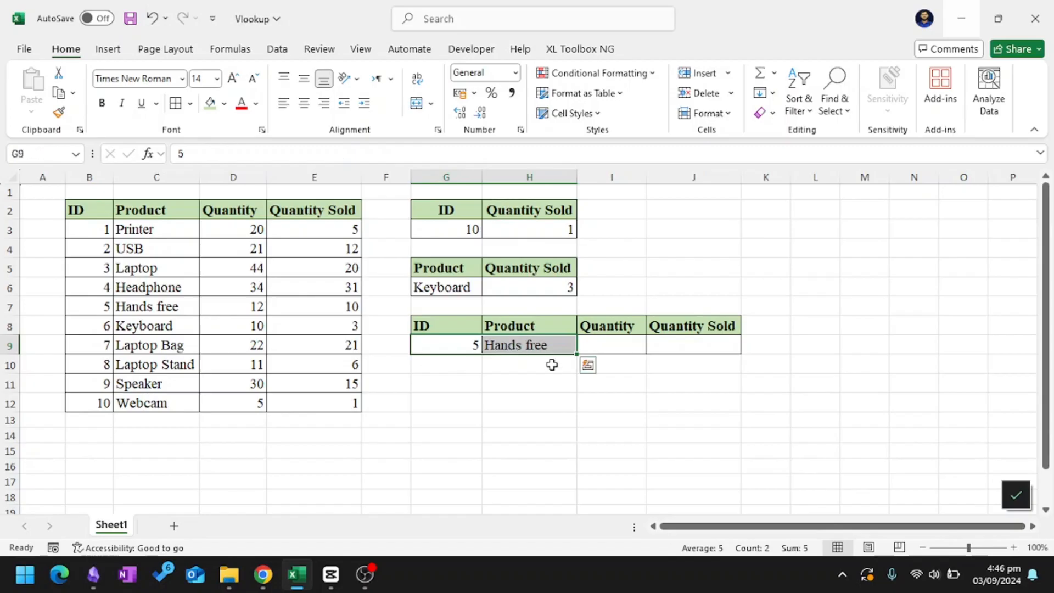
{"action": "left_click", "coordinate": [549, 347]}
{"action": "left_click_drag", "start_coordinate": [575, 352], "coordinate": [720, 354]}
{"action": "left_click", "coordinate": [632, 399]}
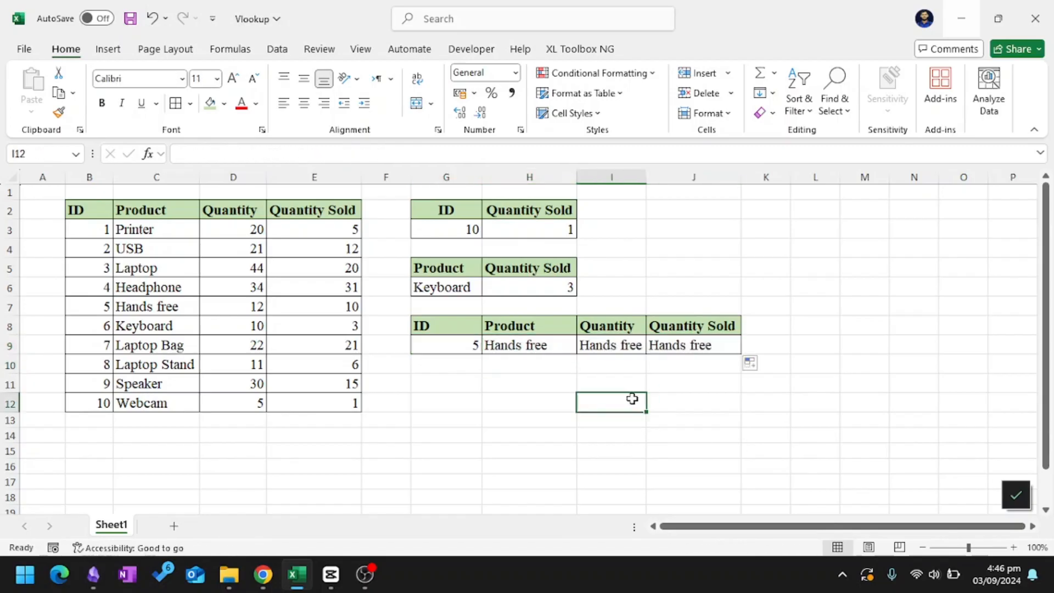
Change the column index in the Quantity lookup formula in I9 to 3
{"action": "left_click", "coordinate": [626, 345]}
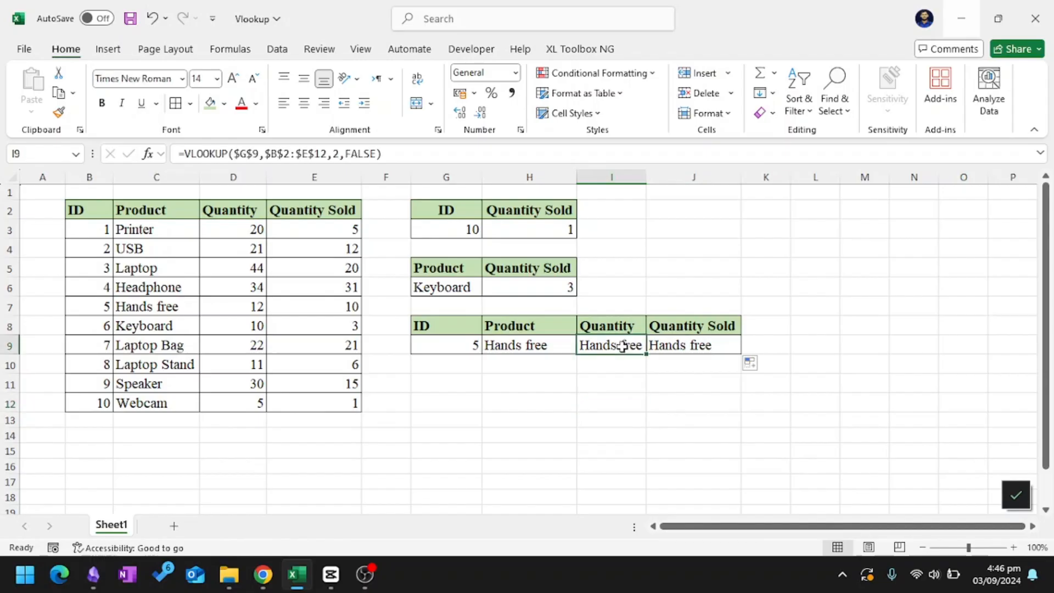
{"action": "left_click", "coordinate": [691, 341]}
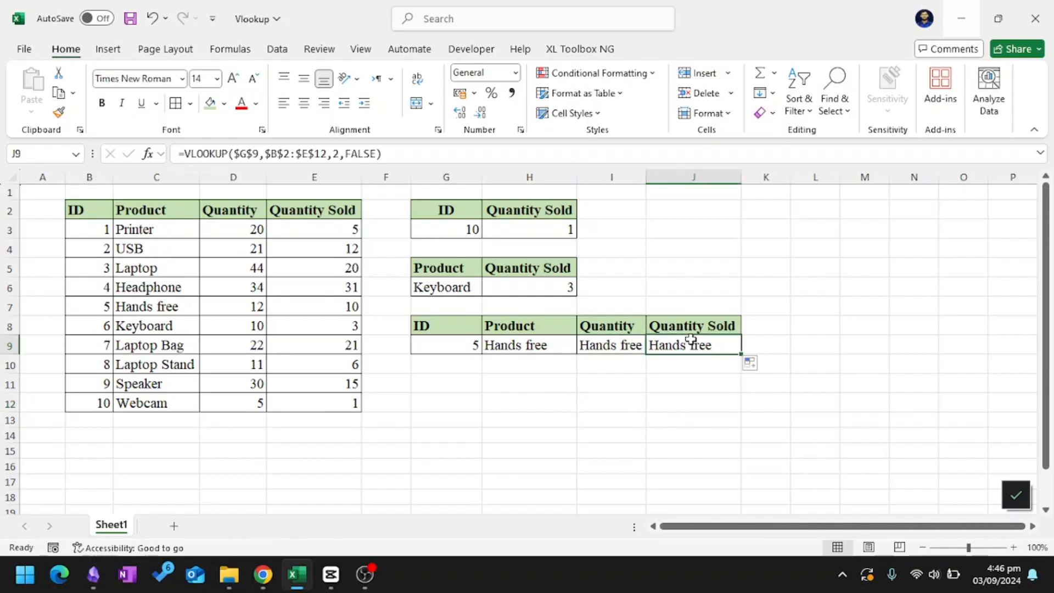
{"action": "left_click", "coordinate": [607, 345]}
{"action": "double_click", "coordinate": [607, 345]}
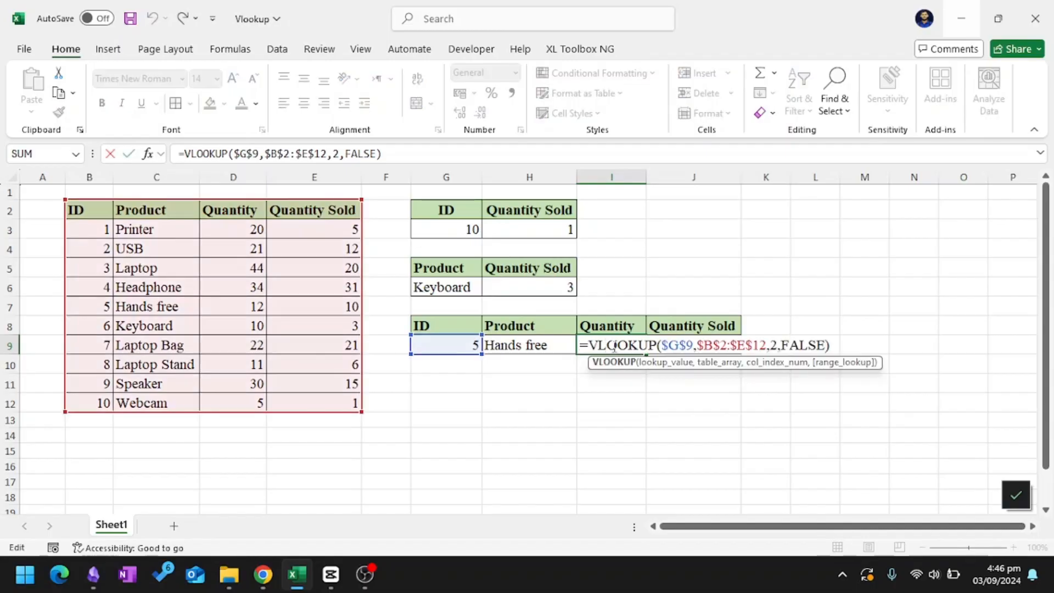
{"action": "left_click", "coordinate": [771, 345]}
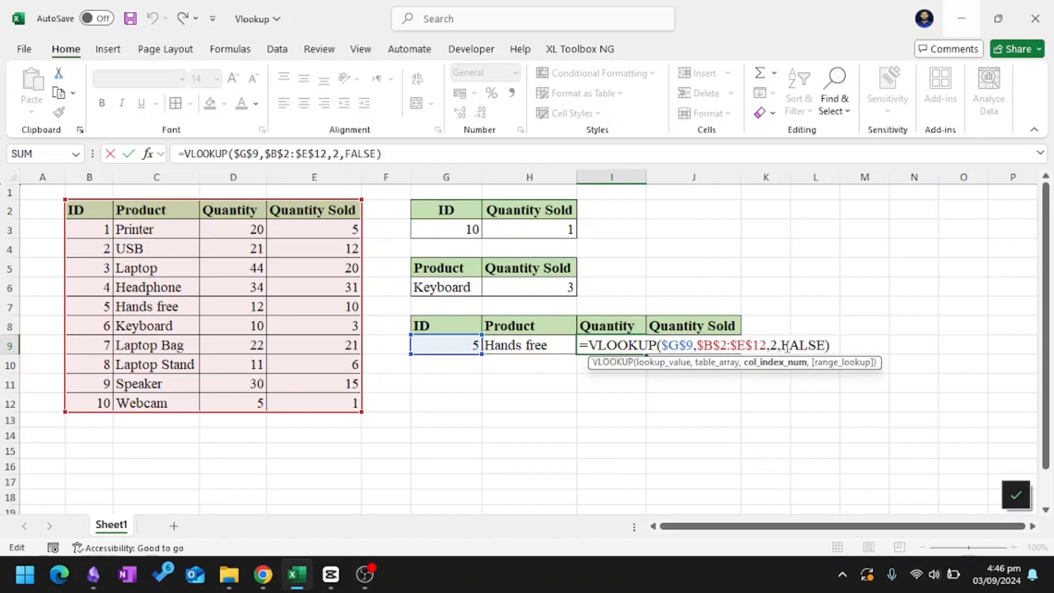
{"action": "key", "text": "Delete"}
{"action": "type", "text": "3"}
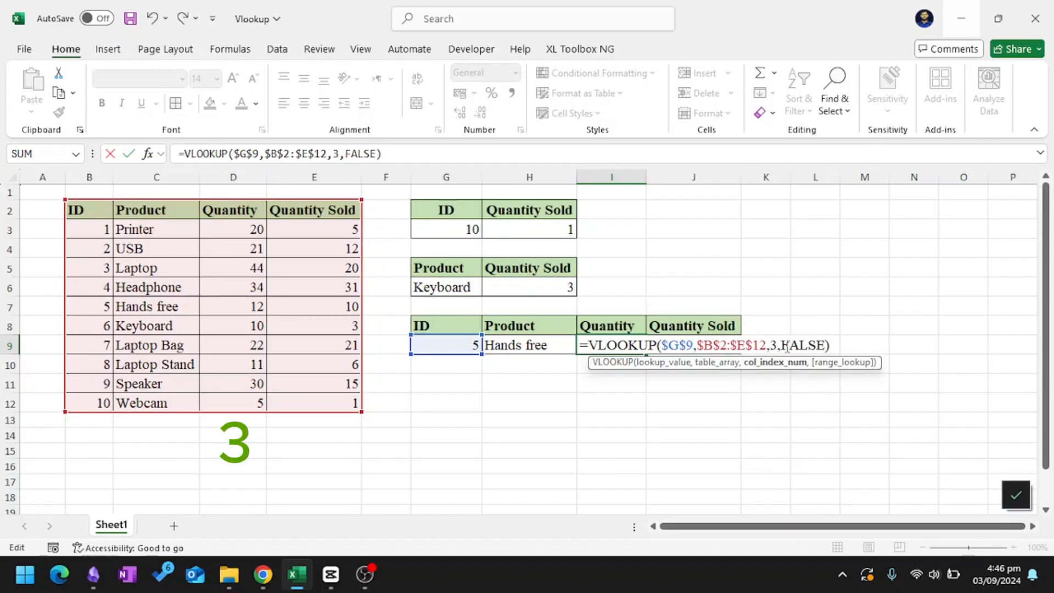
{"action": "key", "text": "Return"}
Change the column index in the Quantity Sold lookup formula in J9 to 4
{"action": "left_click", "coordinate": [709, 347]}
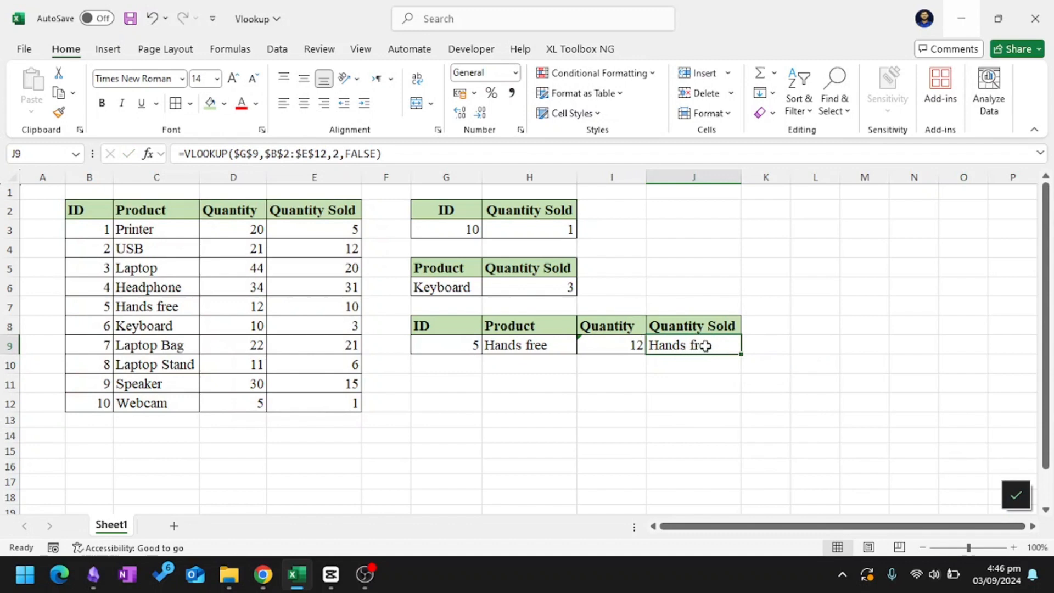
{"action": "double_click", "coordinate": [706, 346]}
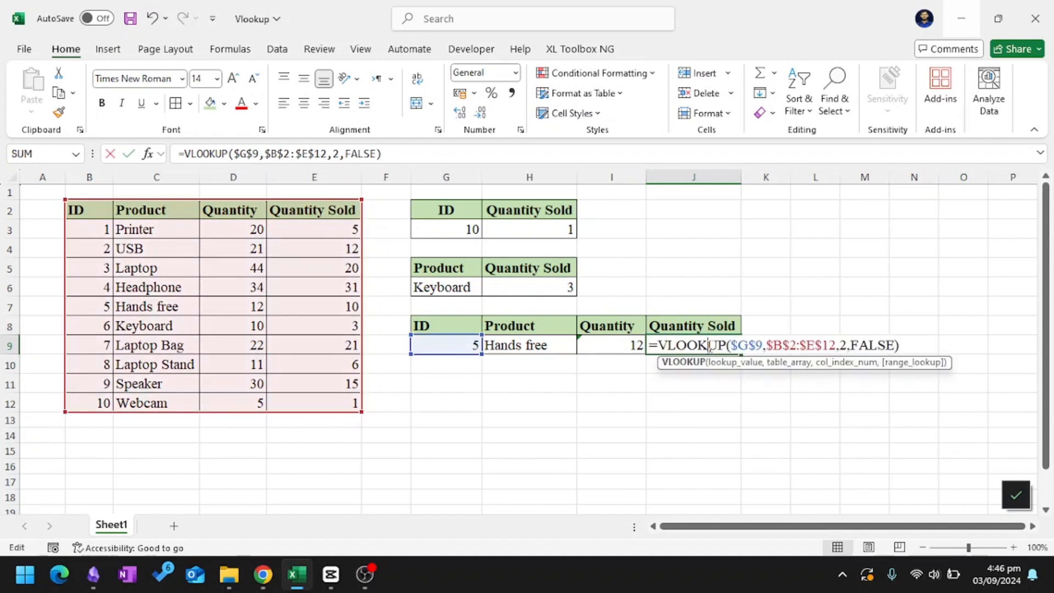
{"action": "left_click", "coordinate": [841, 345]}
{"action": "key", "text": "Delete"}
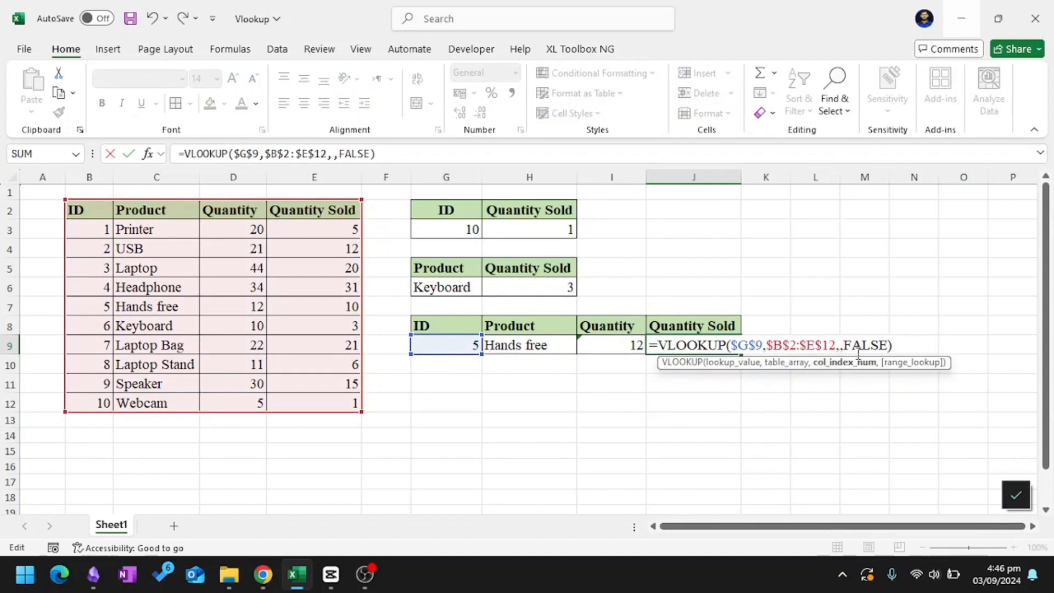
{"action": "type", "text": "4"}
{"action": "key", "text": "Return"}
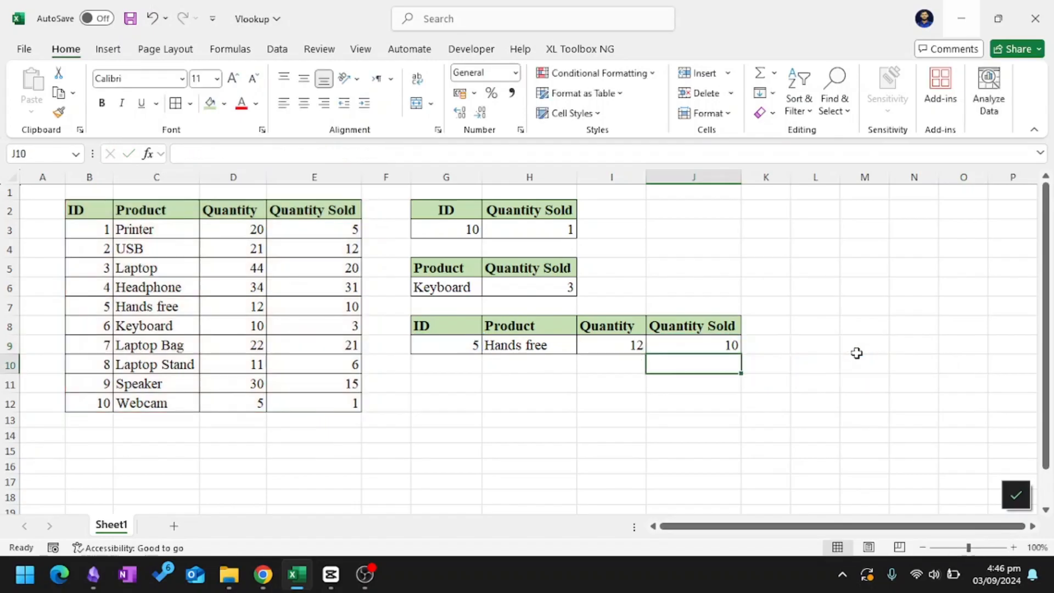
Set the lookup ID in G9 to 8 and compare the returned details with that ID's row in the product table
{"action": "left_click_drag", "start_coordinate": [448, 346], "coordinate": [676, 346]}
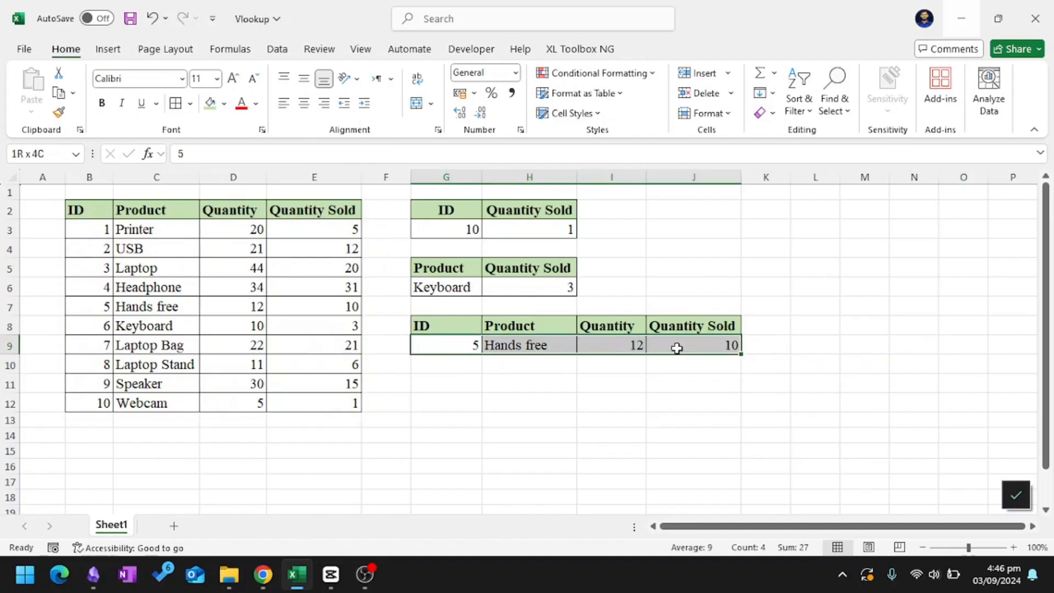
{"action": "left_click", "coordinate": [535, 396]}
{"action": "left_click", "coordinate": [459, 343]}
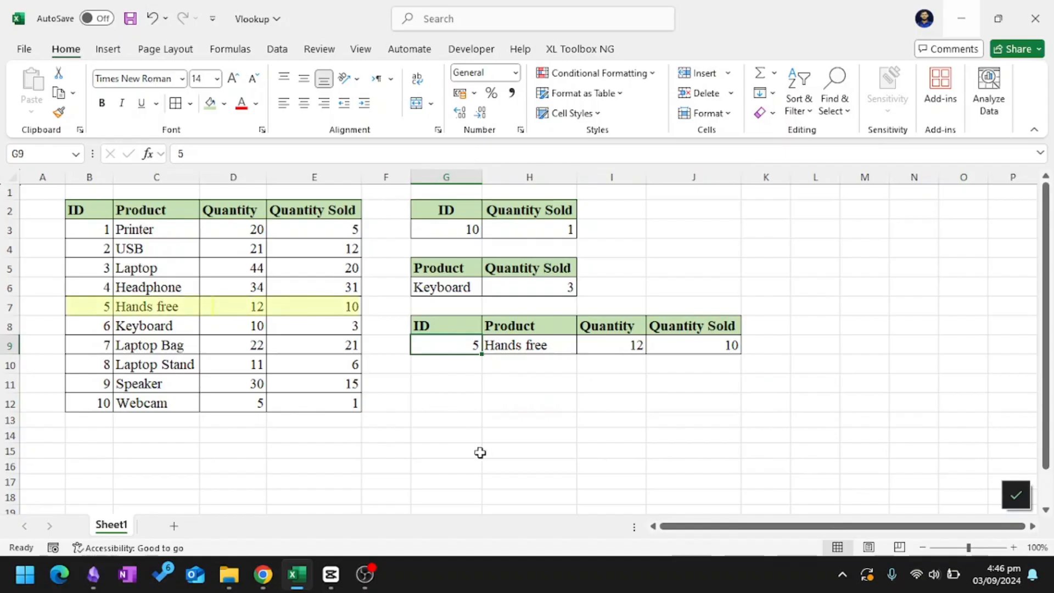
{"action": "type", "text": "8"}
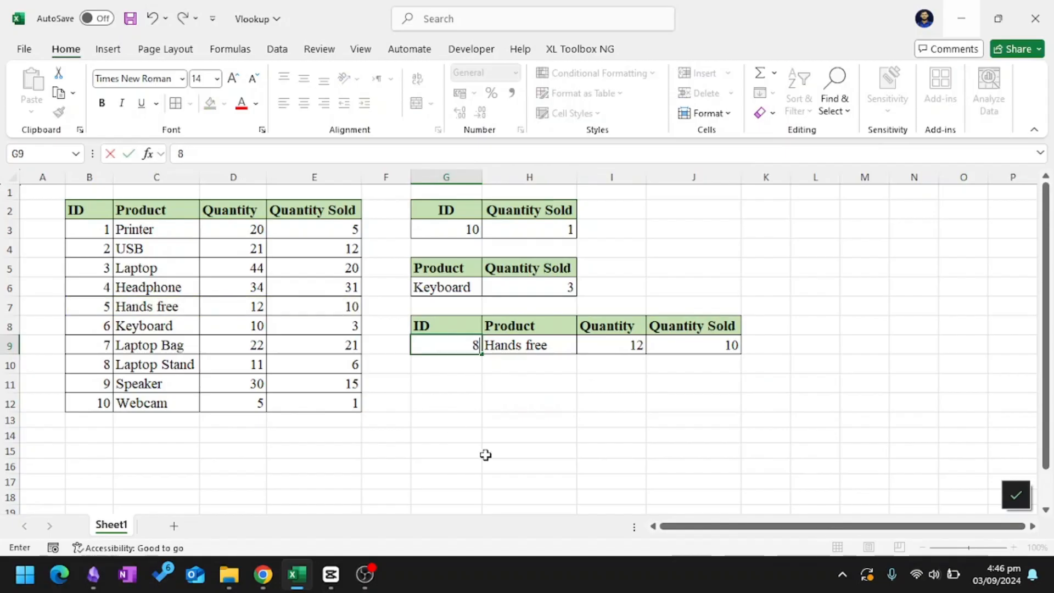
{"action": "key", "text": "Return"}
{"action": "left_click_drag", "start_coordinate": [102, 365], "coordinate": [332, 367]}
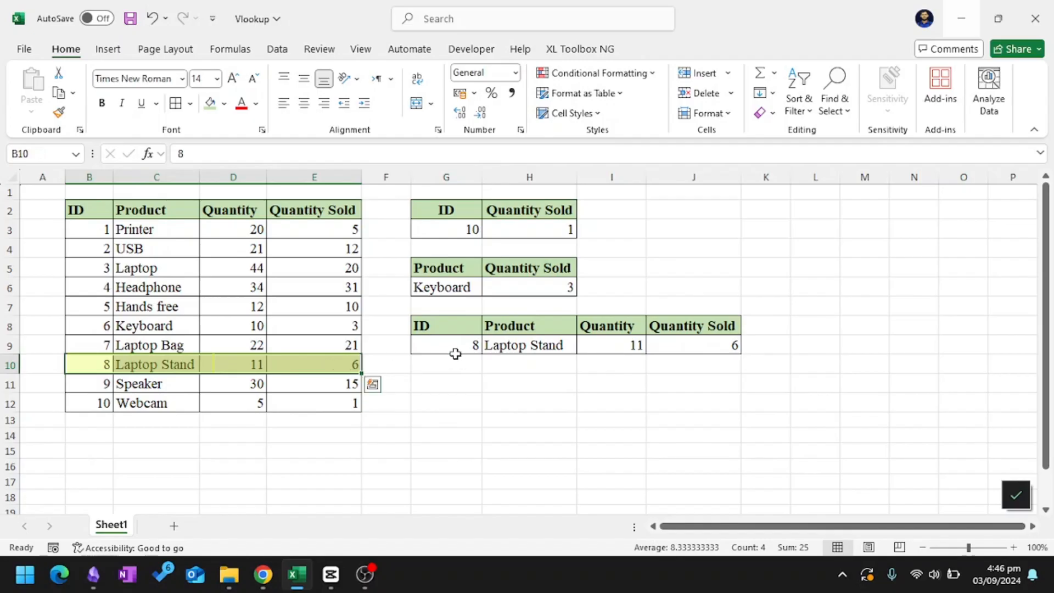
{"action": "left_click_drag", "start_coordinate": [456, 350], "coordinate": [693, 350]}
{"action": "left_click", "coordinate": [675, 402]}
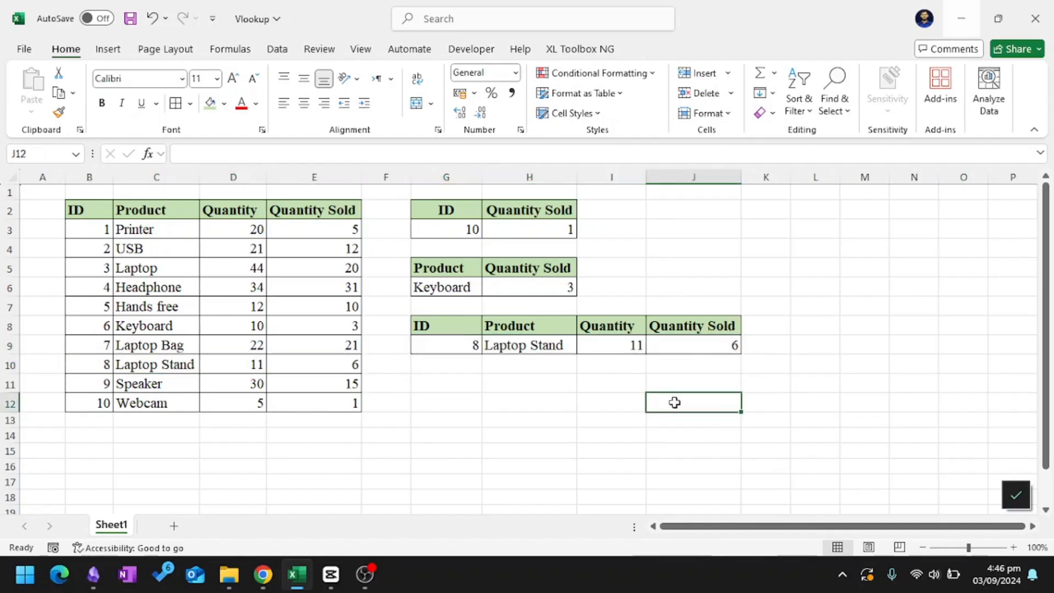